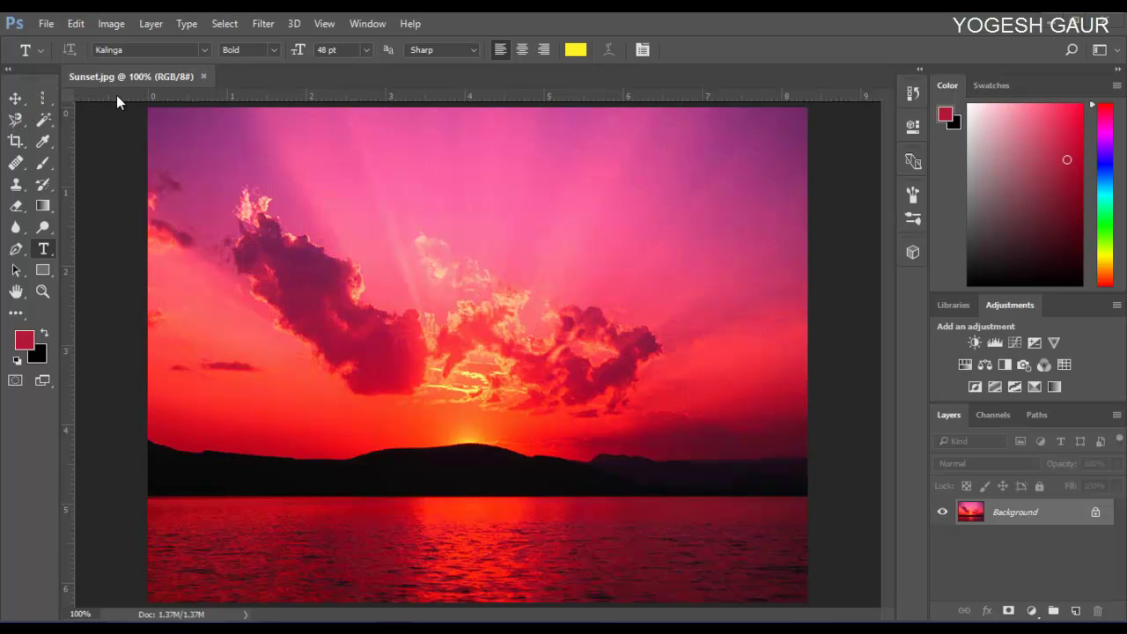
# Open the New Layer dialog for the locked Background layer of Sunset.jpg
pyautogui.click(198, 97)
# Convert the Background into a regular layer named 'Sunset'
pyautogui.doubleClick(1065, 520)
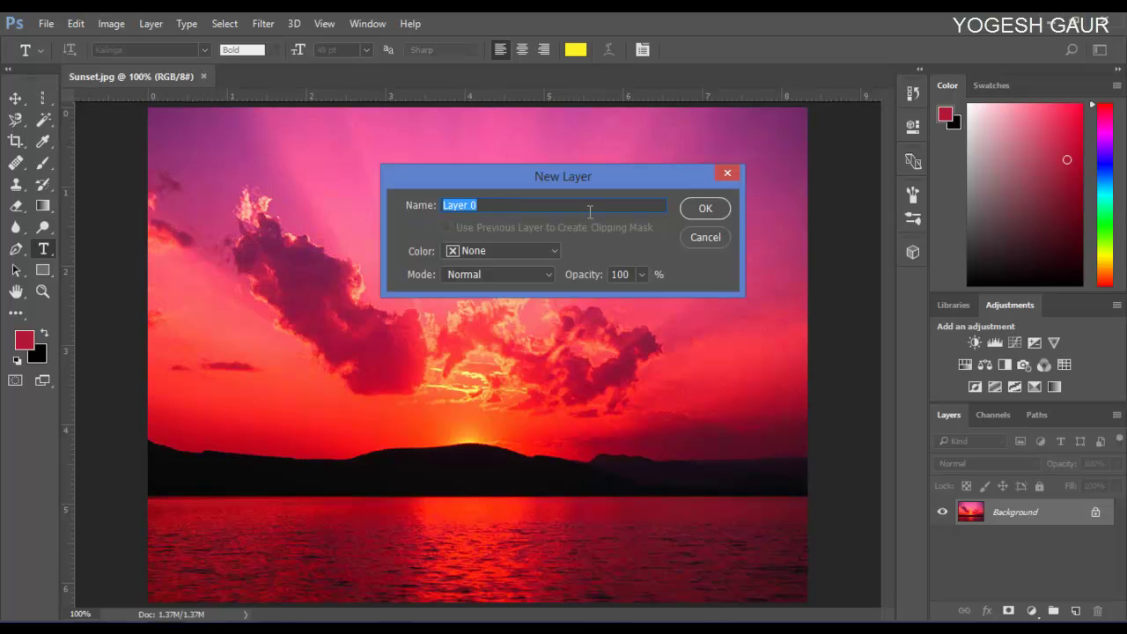
pyautogui.write('Sunset')
pyautogui.click(699, 208)
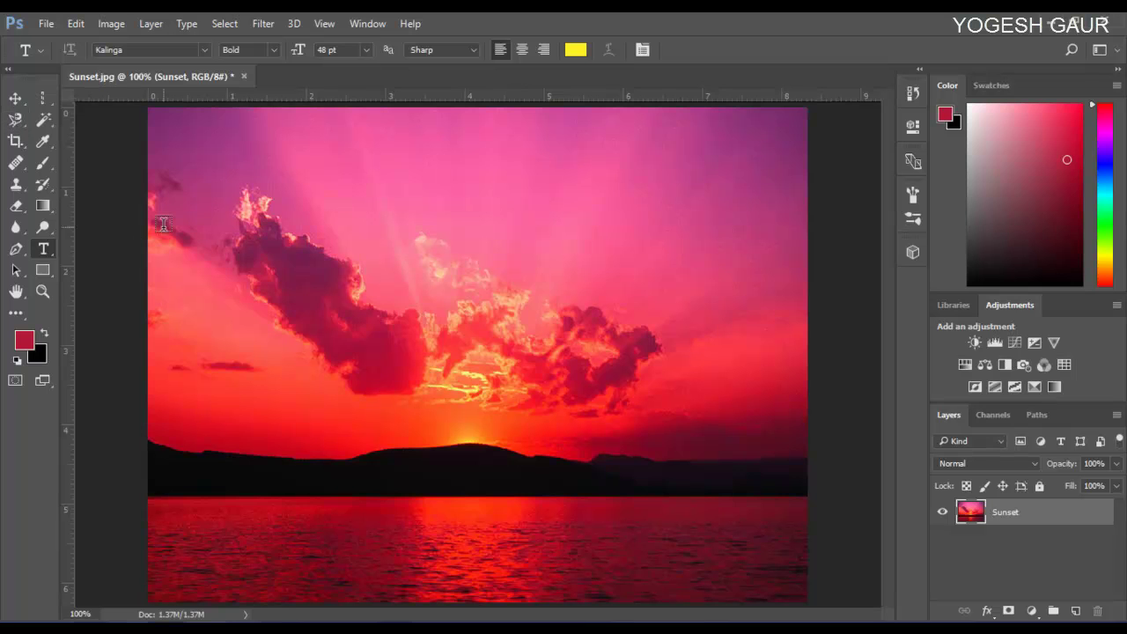
# Switch the lasso group from the Magnetic Lasso to the standard Lasso Tool
pyautogui.click(19, 127)
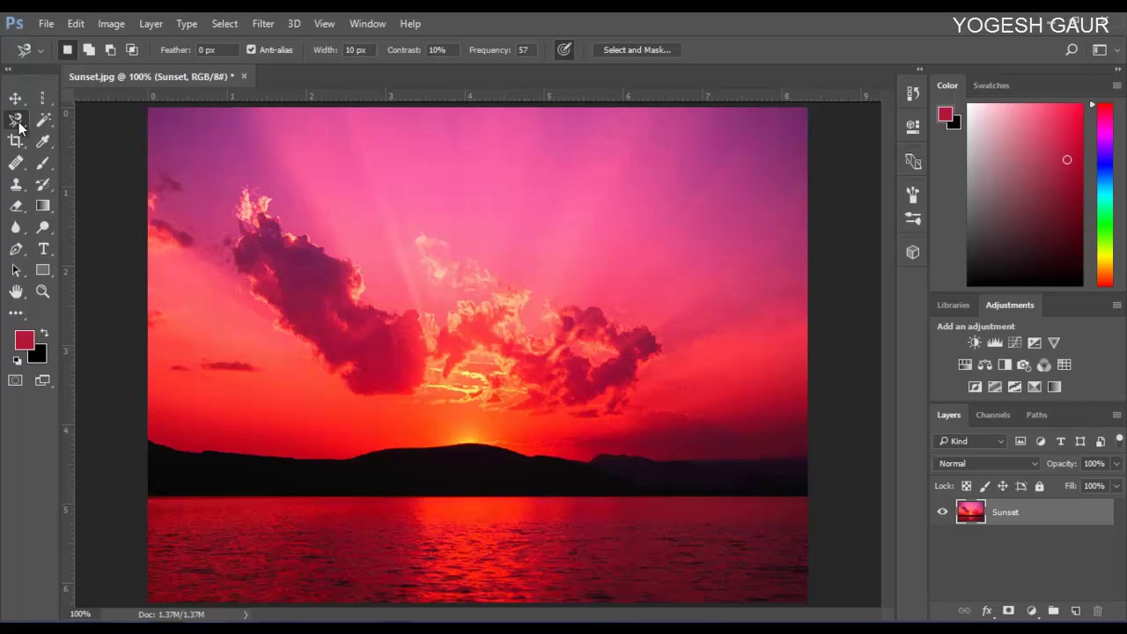
pyautogui.rightClick(20, 125)
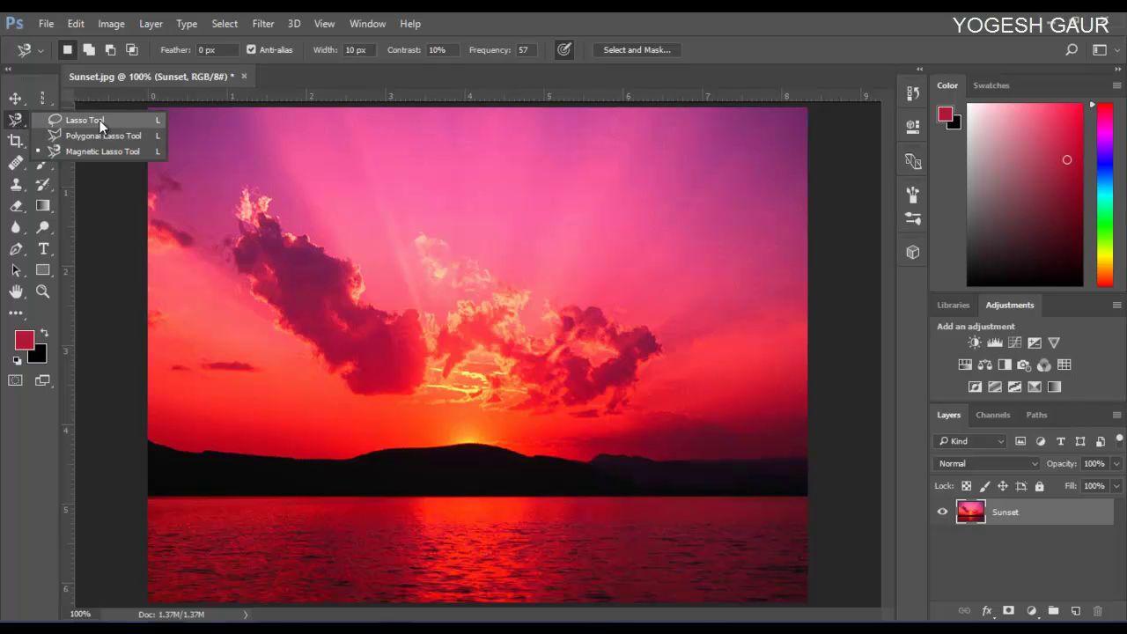
pyautogui.click(135, 227)
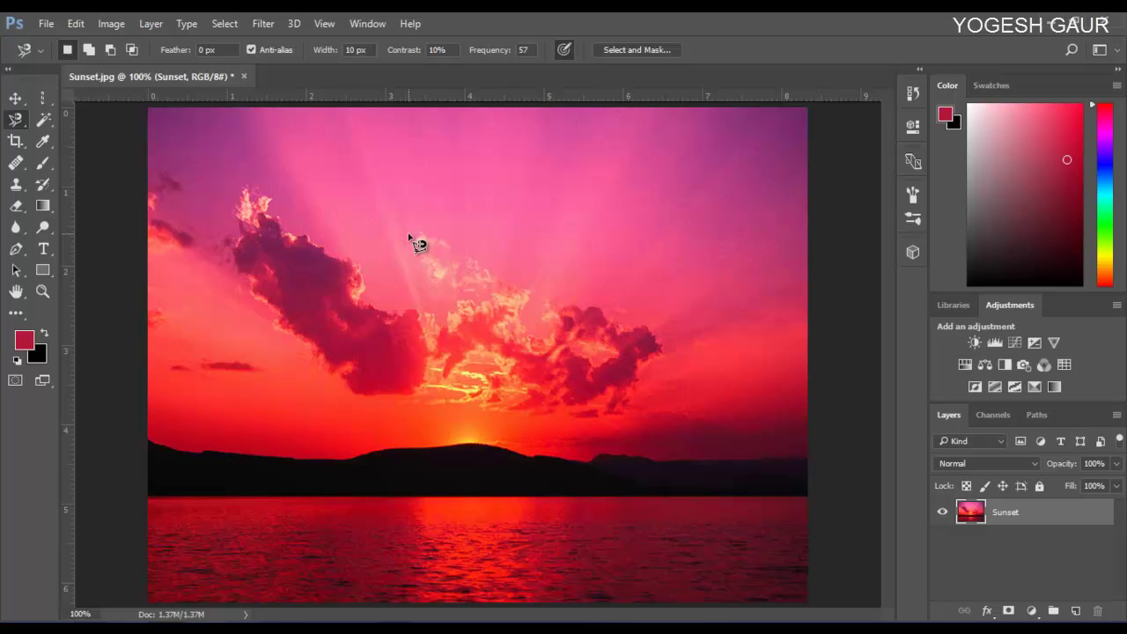
pyautogui.rightClick(18, 126)
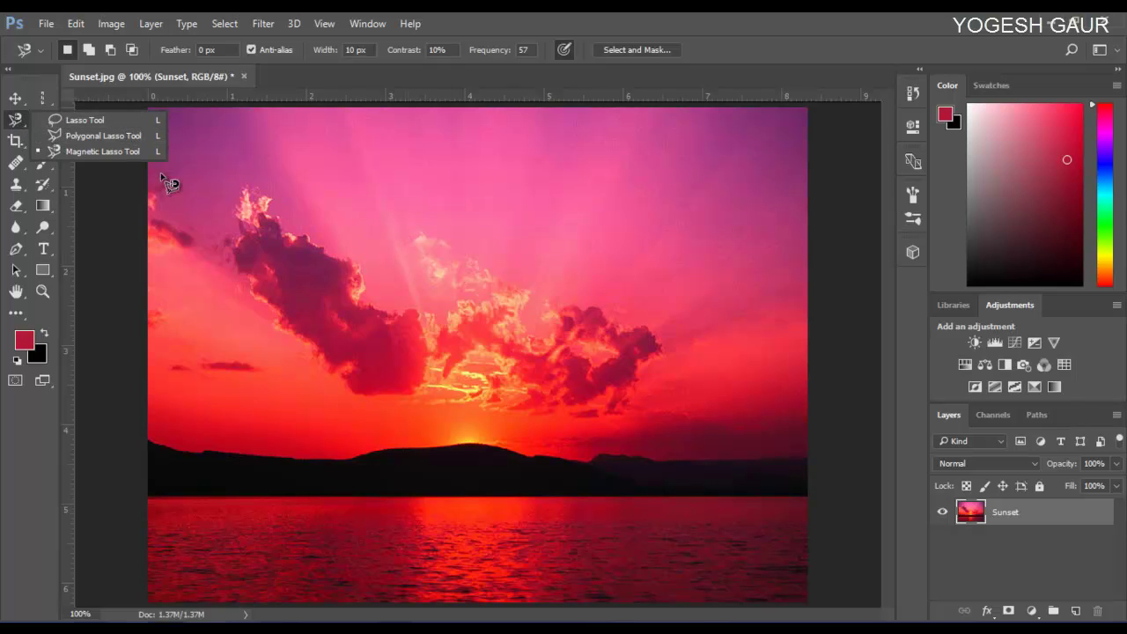
pyautogui.click(126, 121)
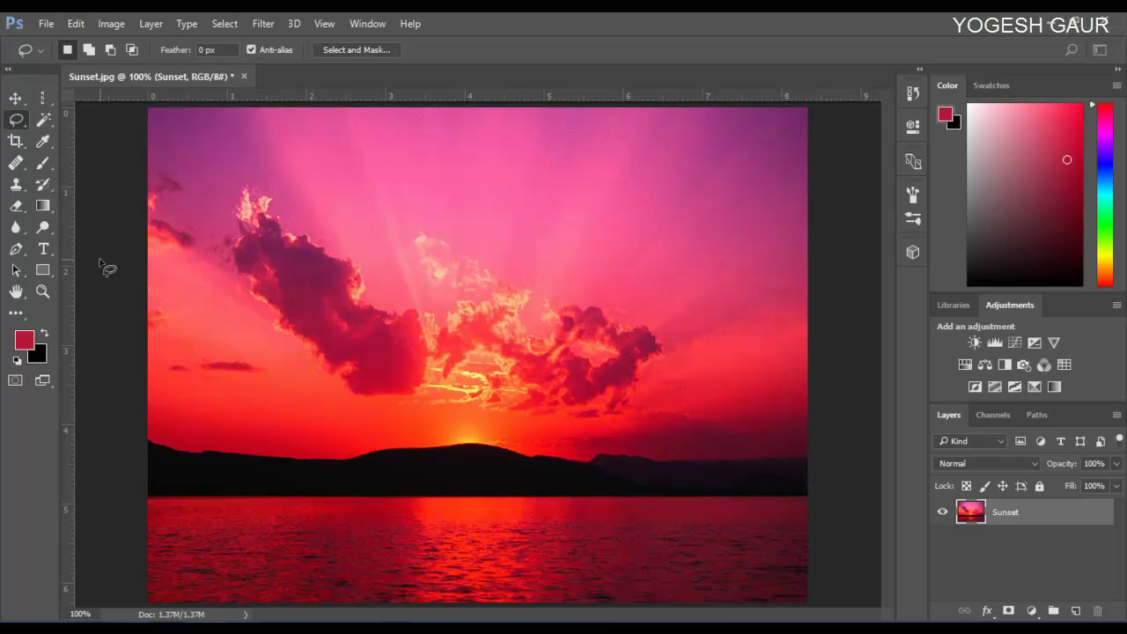
# Zoom to 200% on the top edge of the large dark cloud
pyautogui.click(41, 292)
pyautogui.click(264, 214)
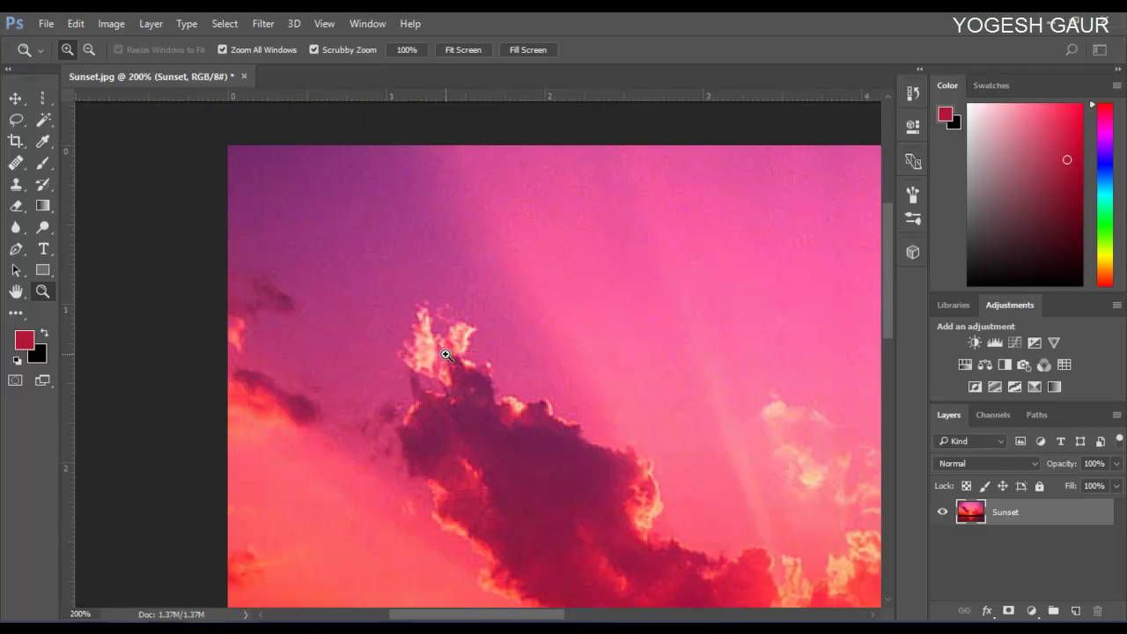
pyautogui.scroll(-1, 467, 366)
pyautogui.moveTo(426, 613); pyautogui.dragTo(462, 606)
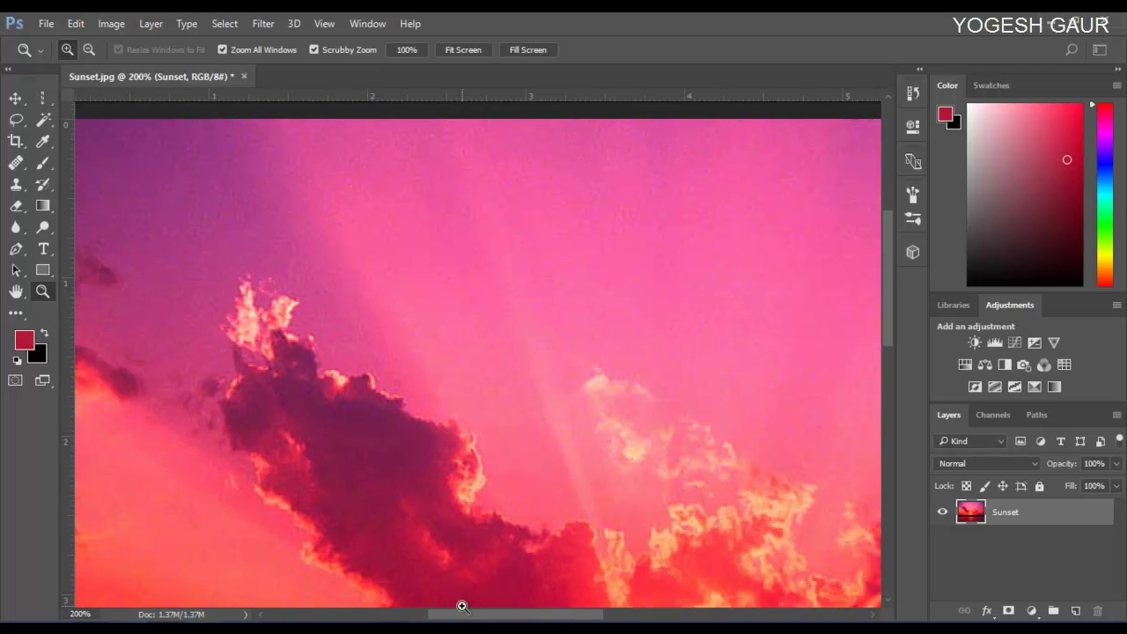
pyautogui.scroll(1, 290, 379)
pyautogui.scroll(-1, 300, 355)
pyautogui.scroll(1, 298, 354)
pyautogui.scroll(-2, 295, 356)
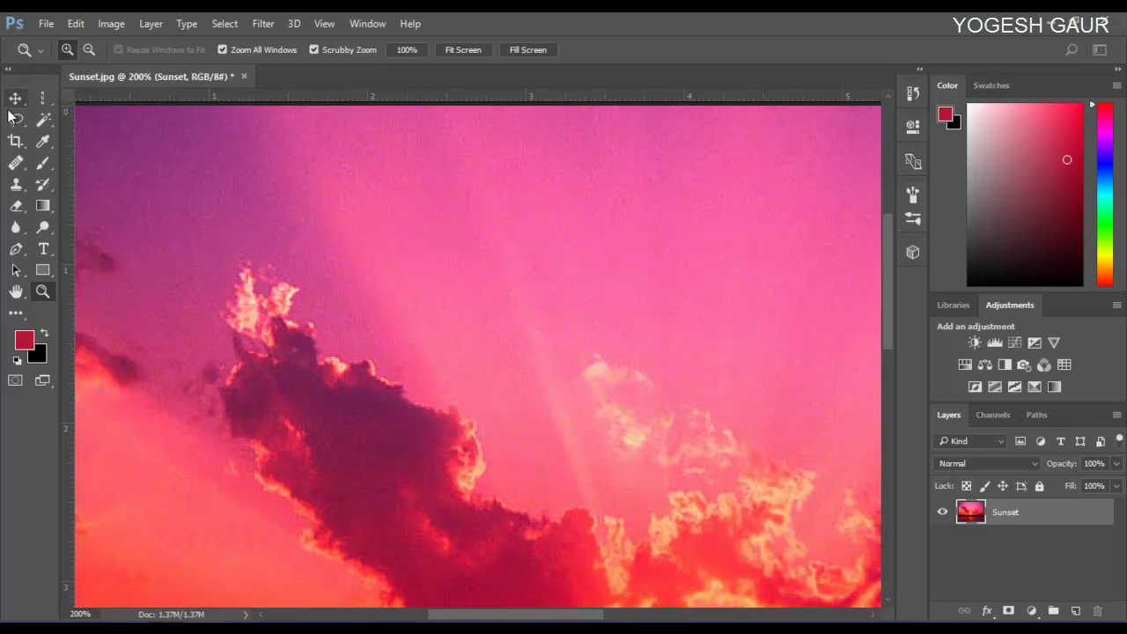
# Reselect the Lasso Tool and dismiss the 'No pixels are selected' warning
pyautogui.moveTo(26, 123); pyautogui.dragTo(122, 124)
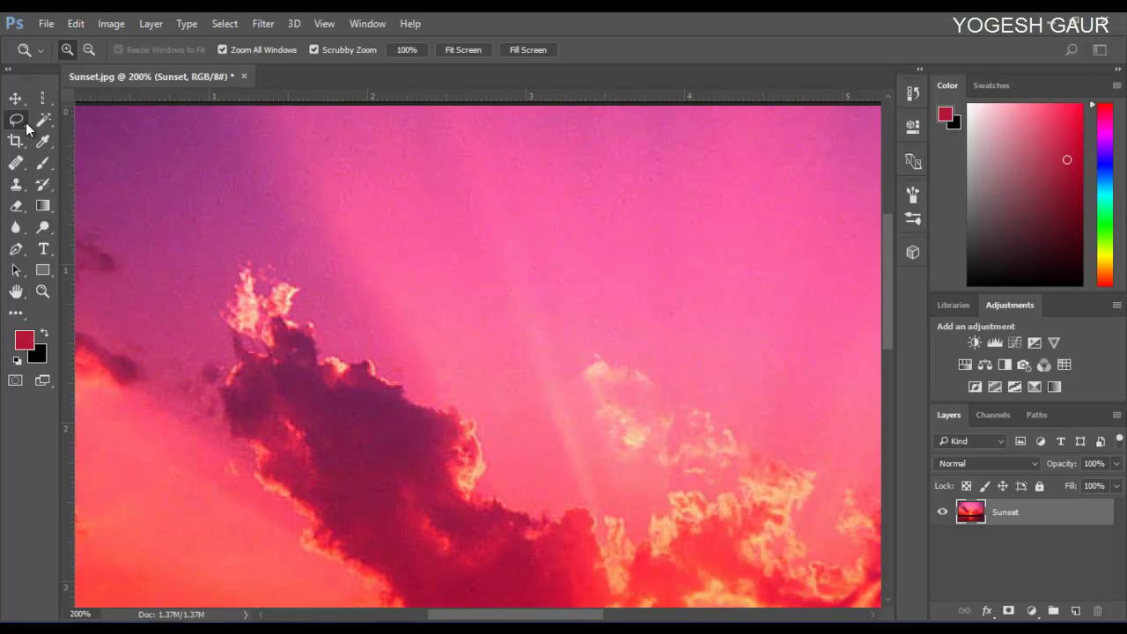
pyautogui.click(122, 125)
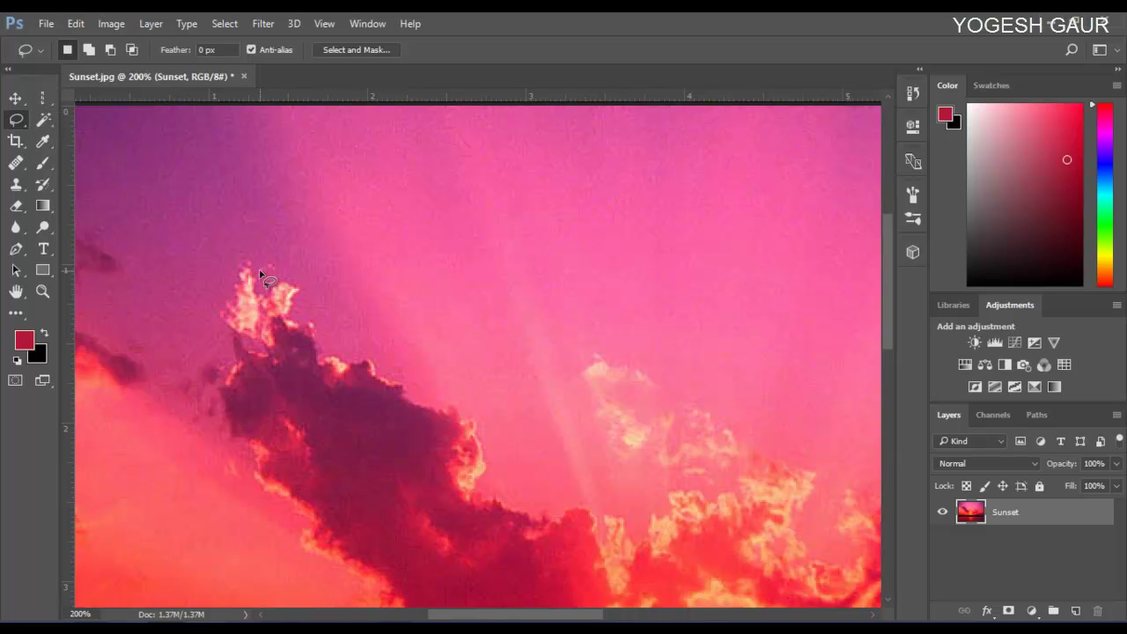
pyautogui.hotkey('ctrl', 'c')
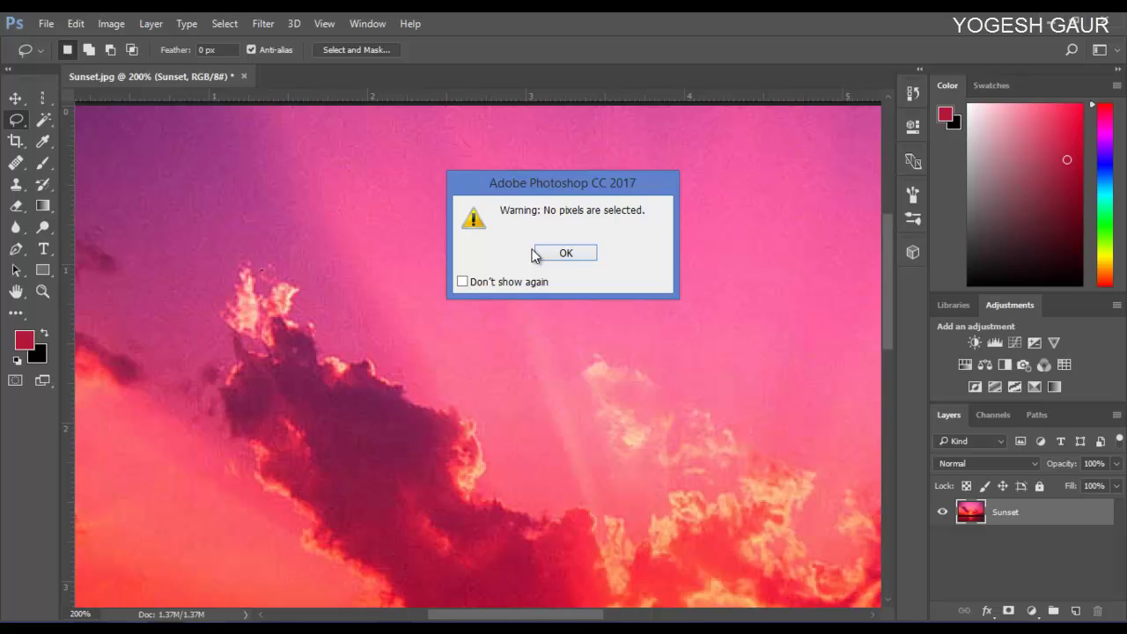
pyautogui.click(565, 252)
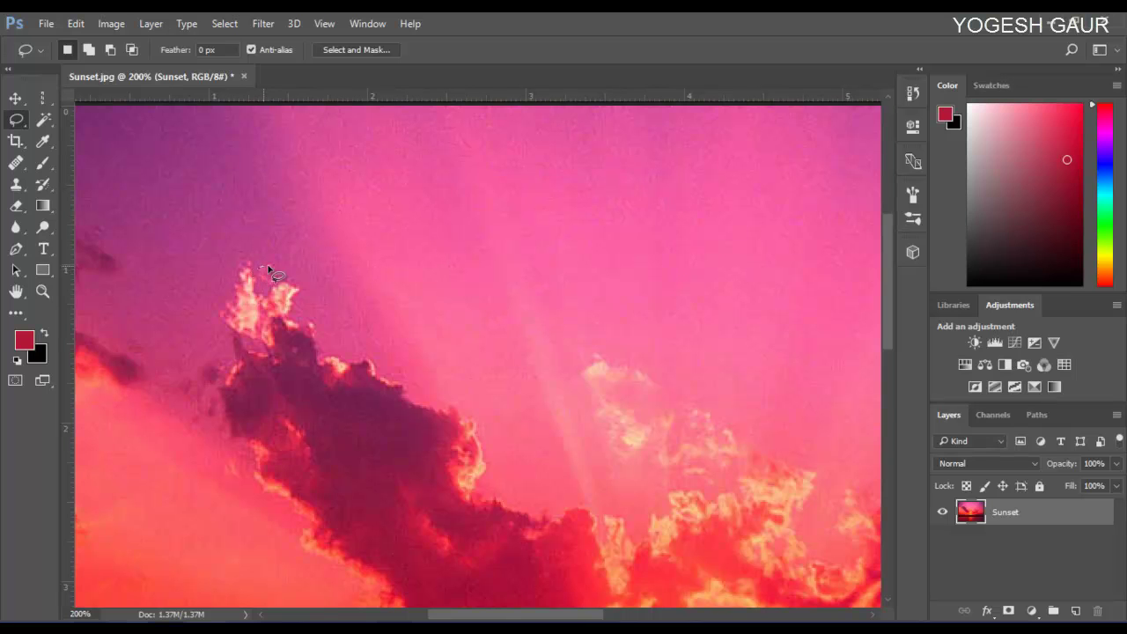
# Trace a closed freehand lasso selection around the dark cloud's edge
pyautogui.moveTo(268, 265)
pyautogui.mouseDown()
pyautogui.moveTo(299, 287)
pyautogui.moveTo(293, 315)
pyautogui.moveTo(325, 350)
pyautogui.moveTo(372, 361)
pyautogui.moveTo(481, 432)
pyautogui.moveTo(436, 480)
pyautogui.mouseUp()
pyautogui.moveTo(331, 497)
pyautogui.mouseDown()
pyautogui.moveTo(262, 505)
pyautogui.moveTo(236, 332)
pyautogui.moveTo(221, 315)
pyautogui.moveTo(250, 269)
pyautogui.moveTo(263, 271)
pyautogui.mouseUp()
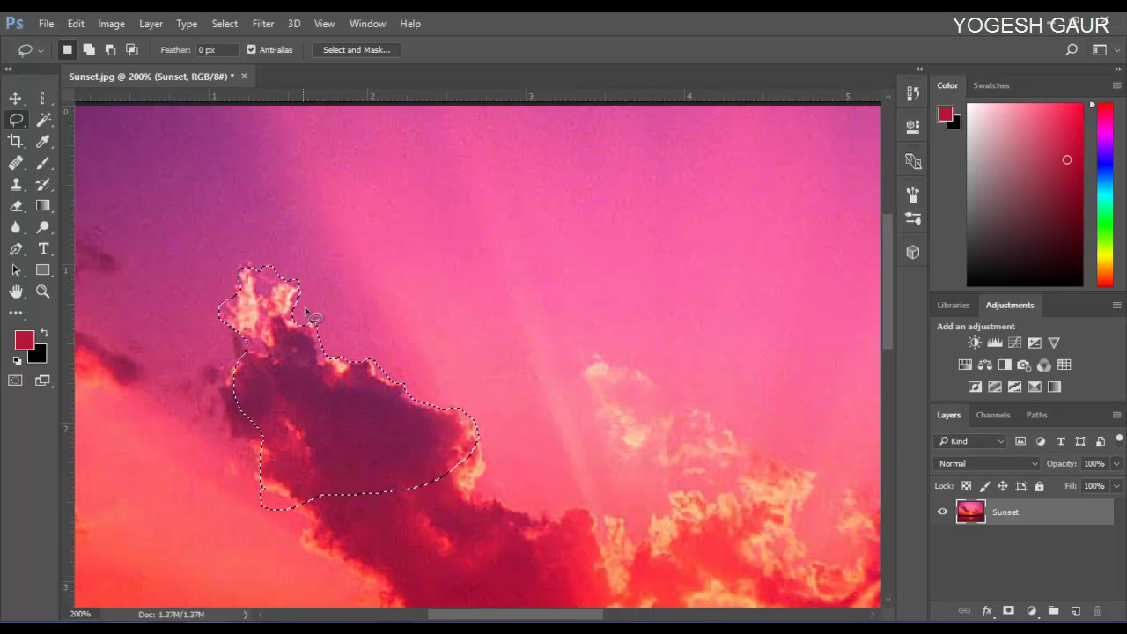
# Use Layer Via Cut to move the cloud onto Layer 1, toggling layer visibility to check
pyautogui.rightClick(315, 379)
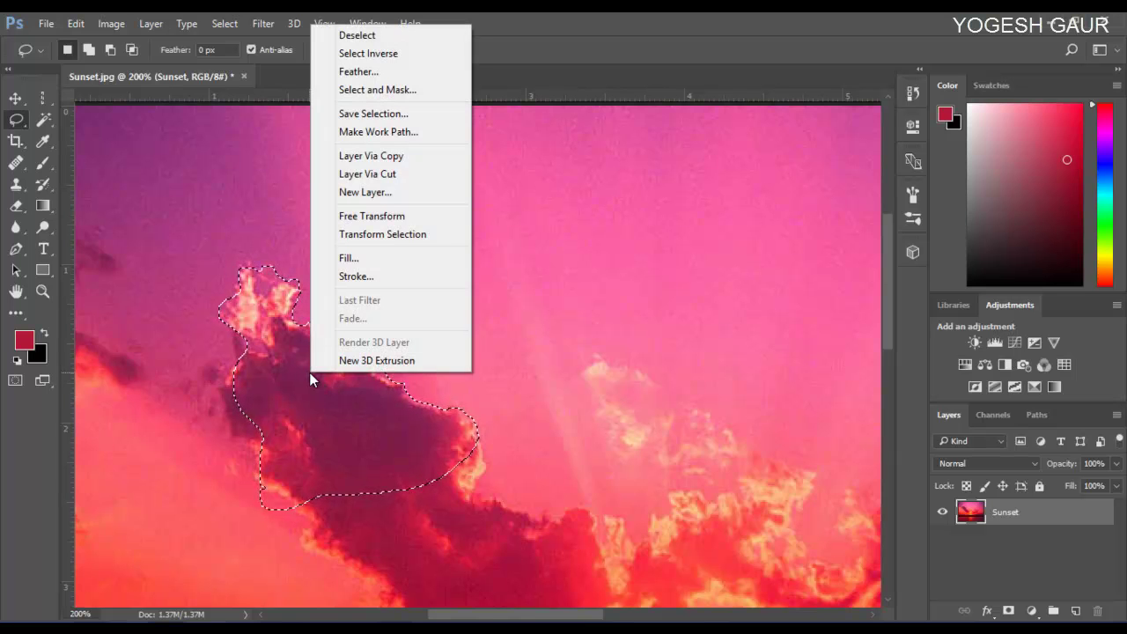
pyautogui.click(392, 176)
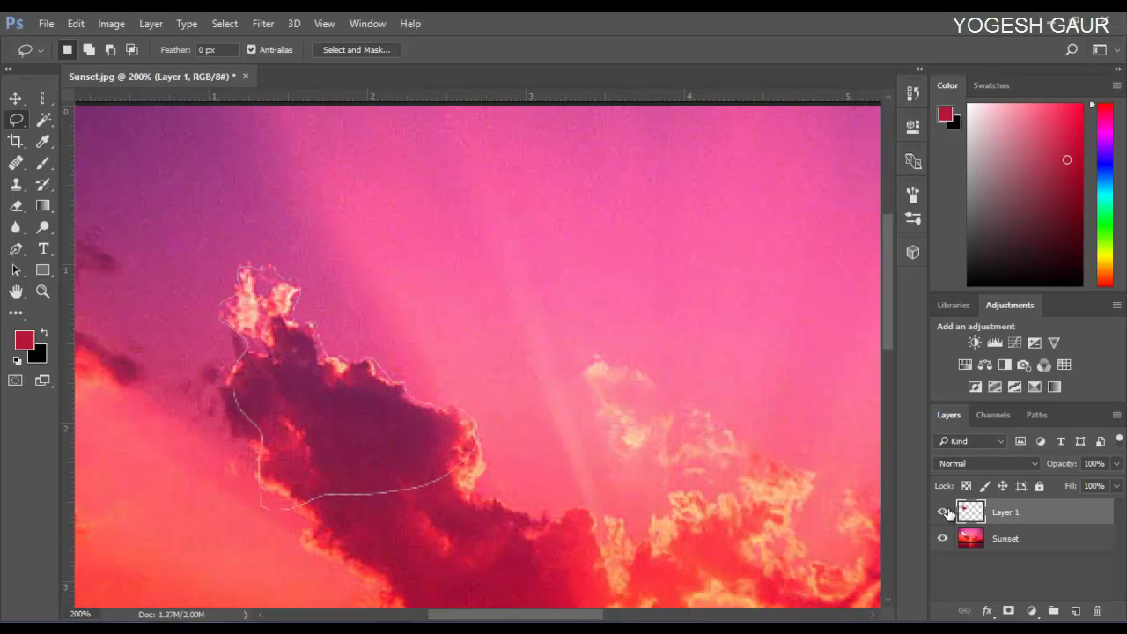
pyautogui.click(942, 541)
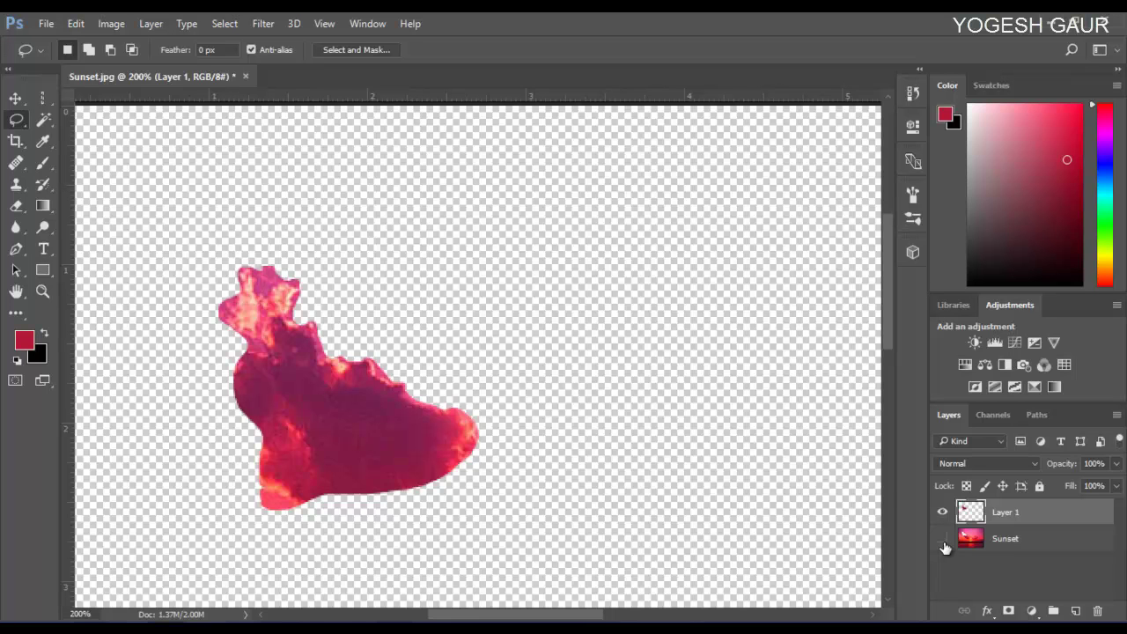
pyautogui.click(943, 537)
pyautogui.click(943, 511)
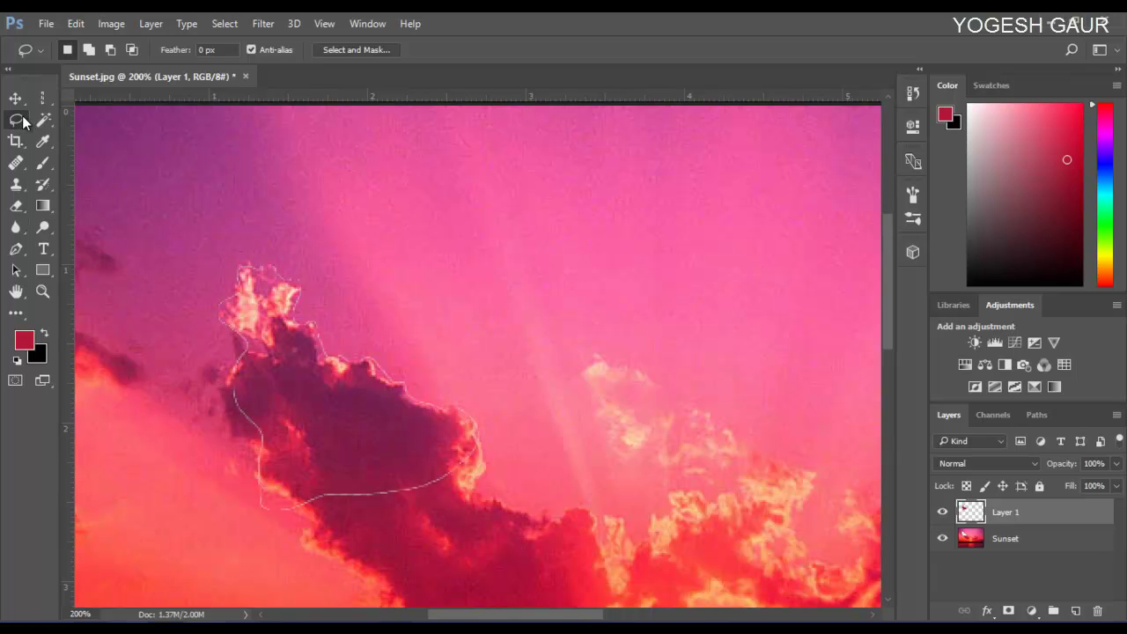
pyautogui.scroll(-1, 24, 120)
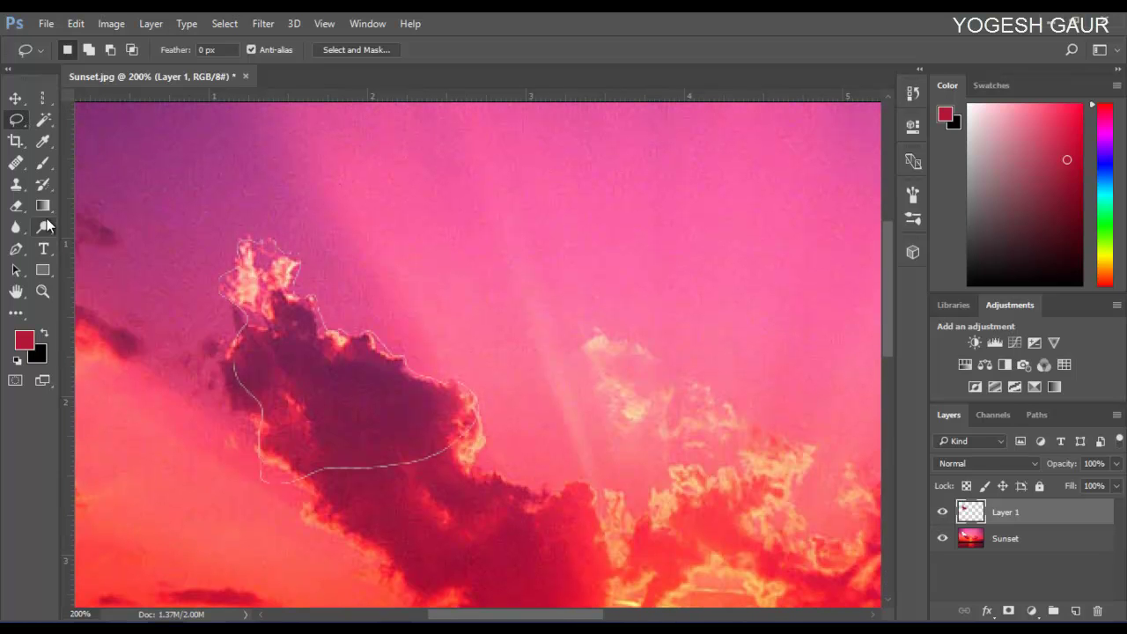
# Fit the whole image on screen and switch to the Polygonal Lasso Tool
pyautogui.press('z')
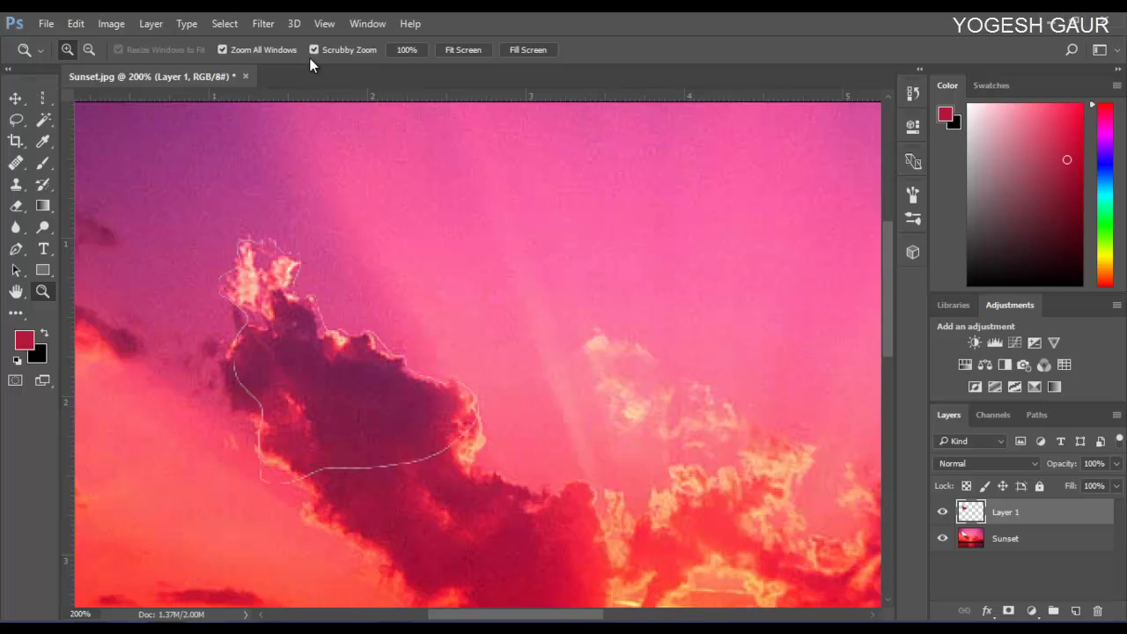
pyautogui.click(460, 51)
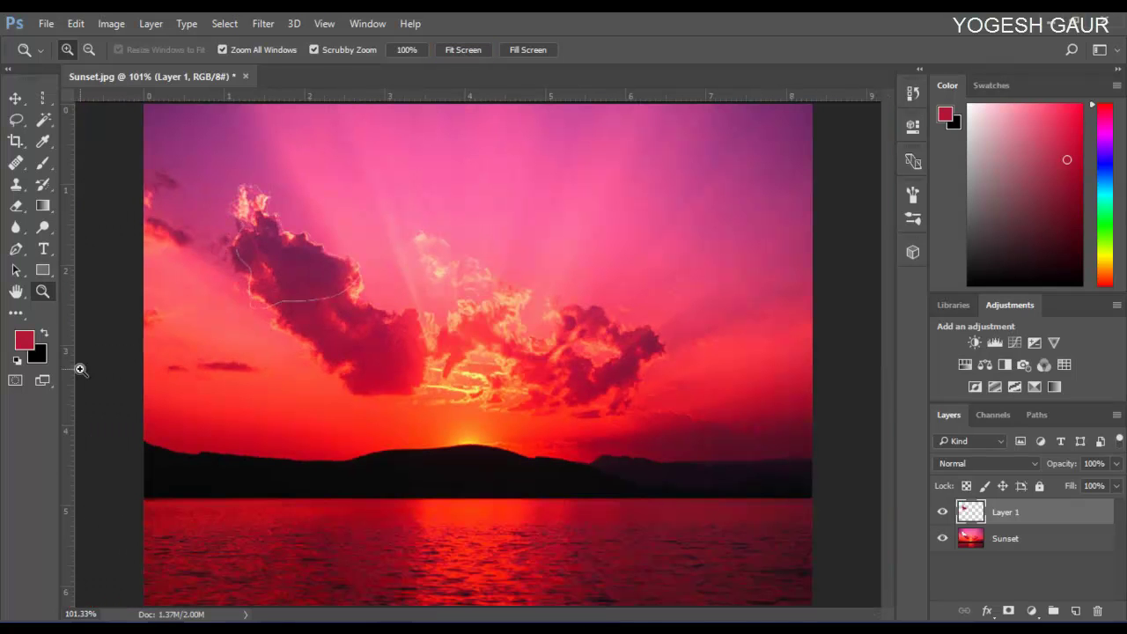
pyautogui.click(16, 120)
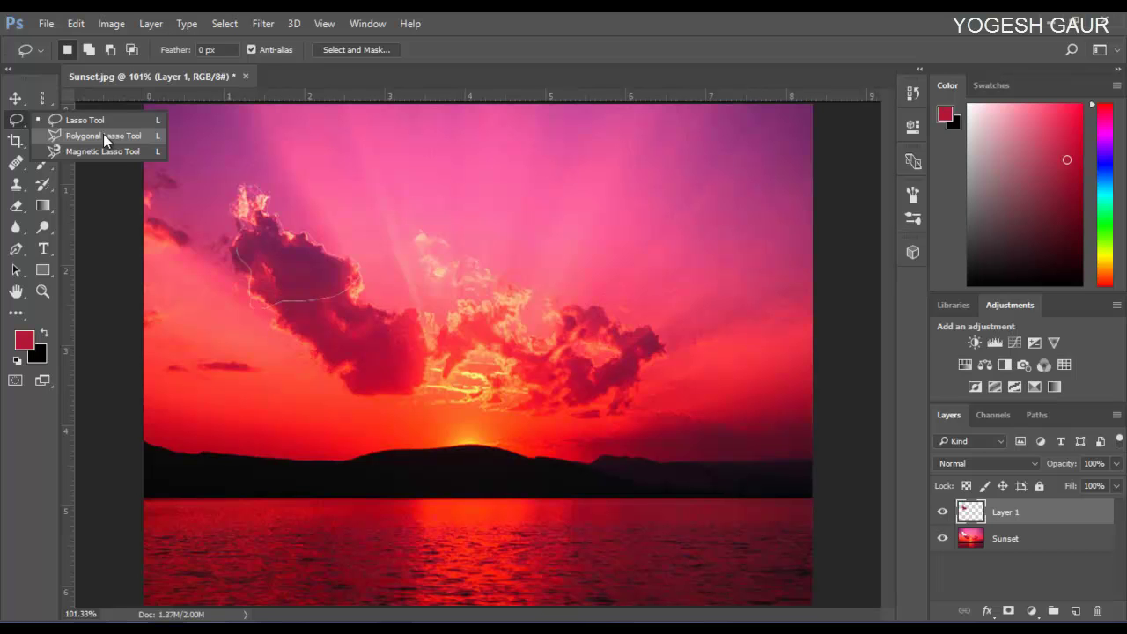
pyautogui.click(103, 136)
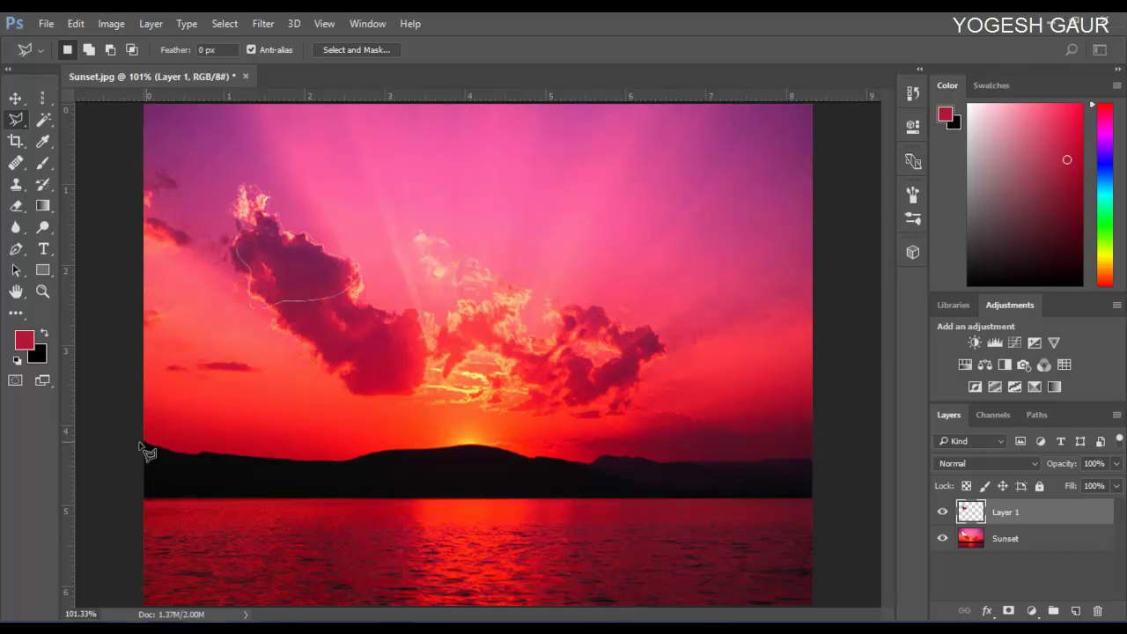
# Zoom into the hills and water, then outline the water along the horizon, right edge and bottom
pyautogui.click(42, 291)
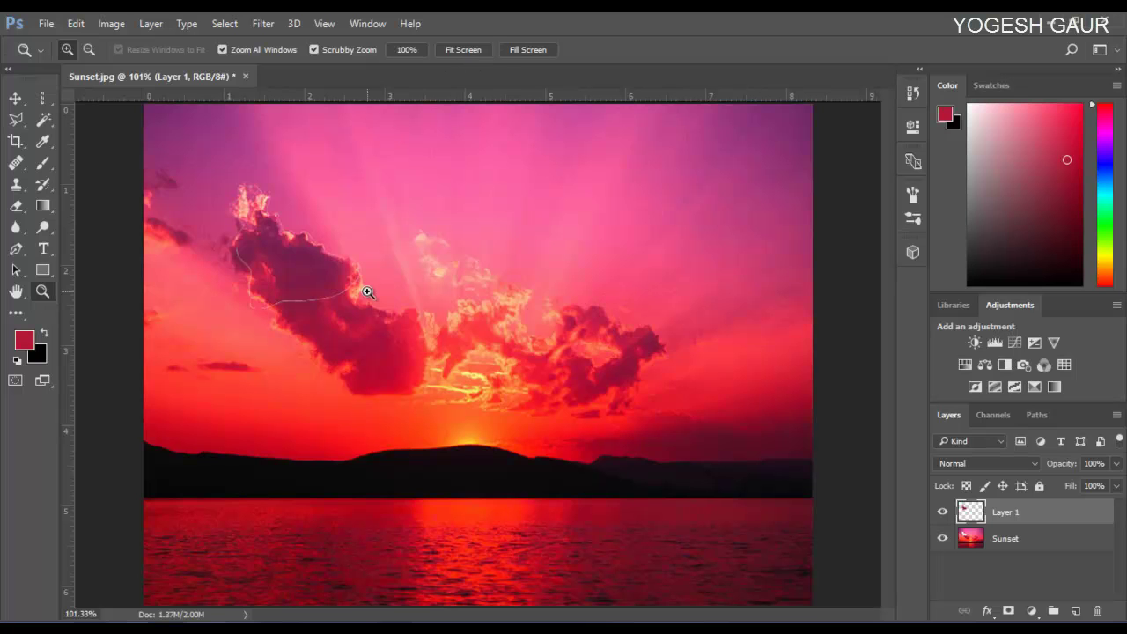
pyautogui.click(370, 515)
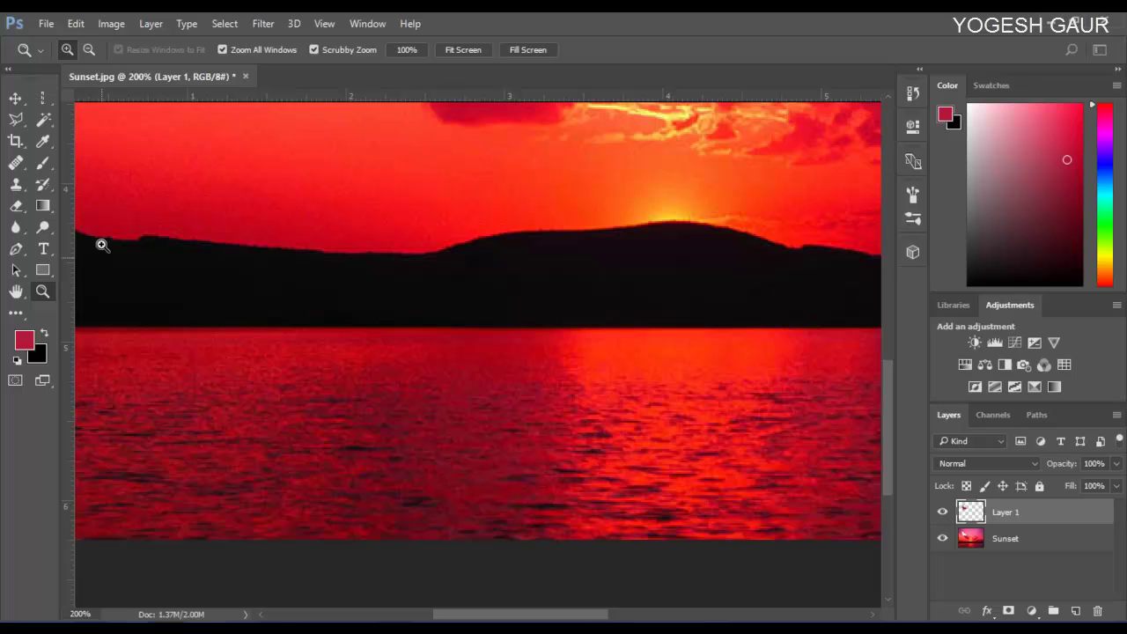
pyautogui.scroll(1, 103, 247)
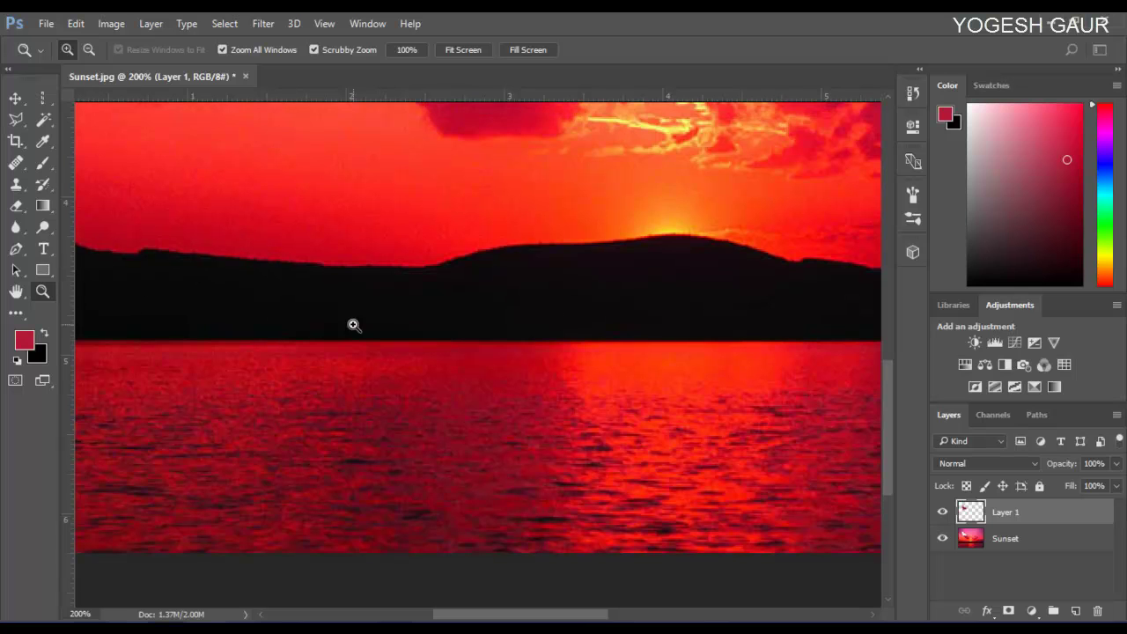
pyautogui.click(16, 119)
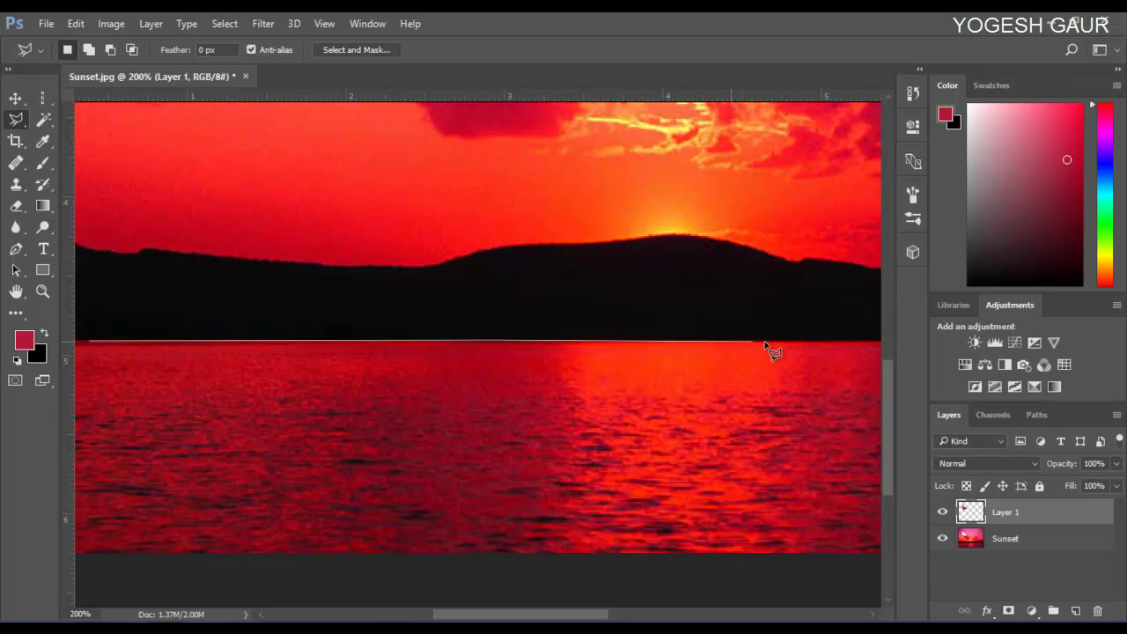
pyautogui.click(877, 341)
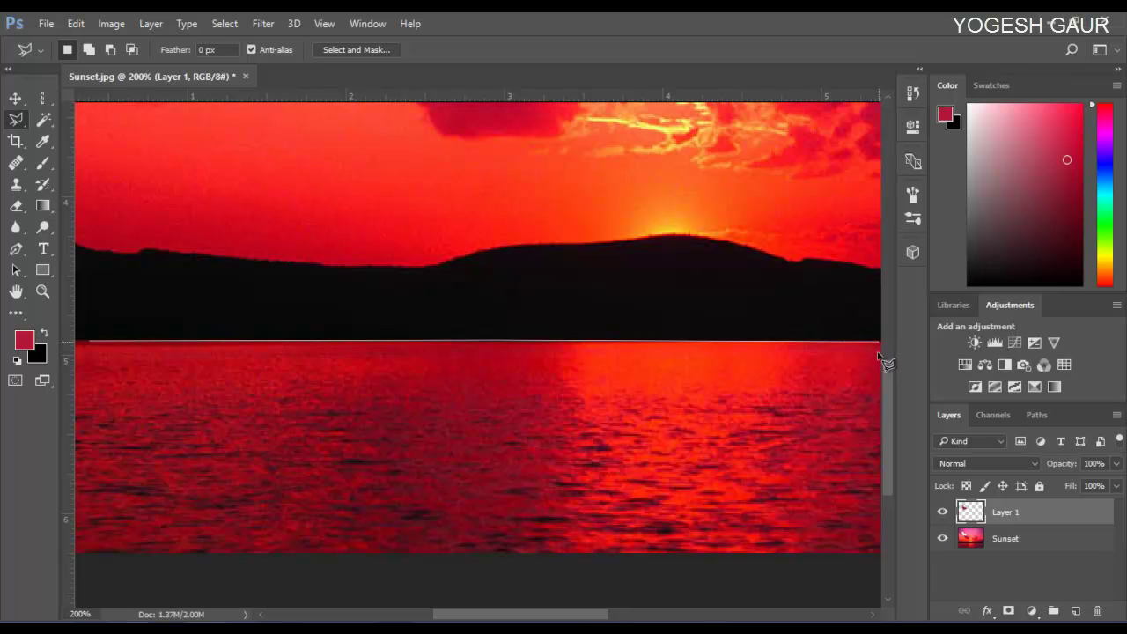
pyautogui.click(876, 554)
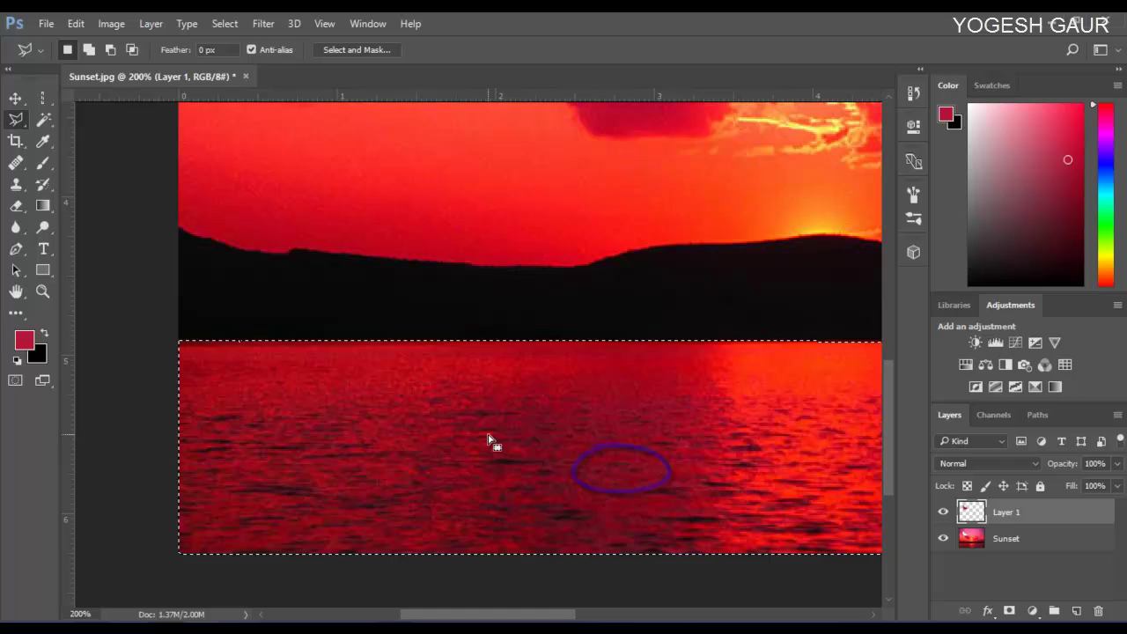
# Attempt Layer Via Cut on the water selection and dismiss the empty-selection error
pyautogui.rightClick(490, 434)
pyautogui.click(568, 233)
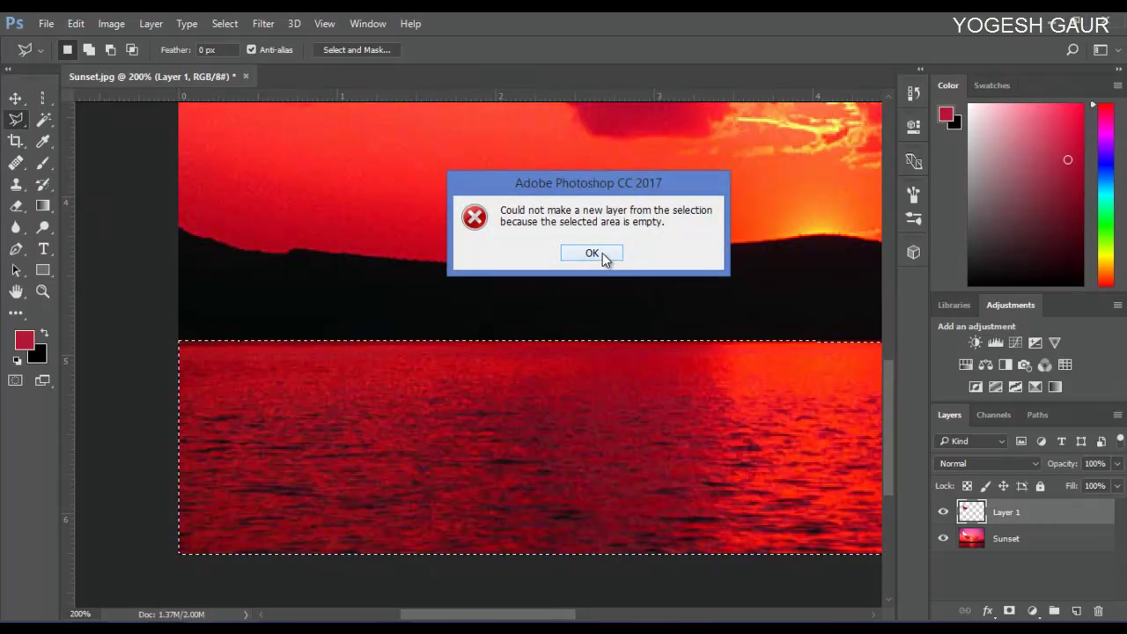
pyautogui.click(592, 253)
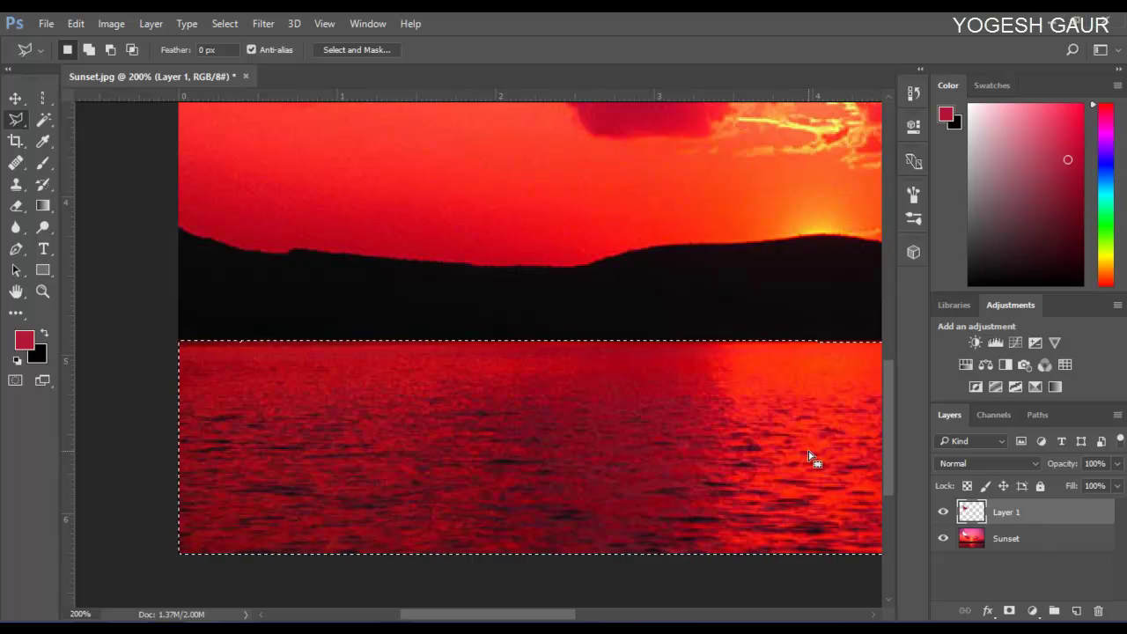
# Cut the water from the Sunset layer onto Layer 2 and toggle its visibility to check
pyautogui.click(1012, 538)
pyautogui.rightClick(629, 406)
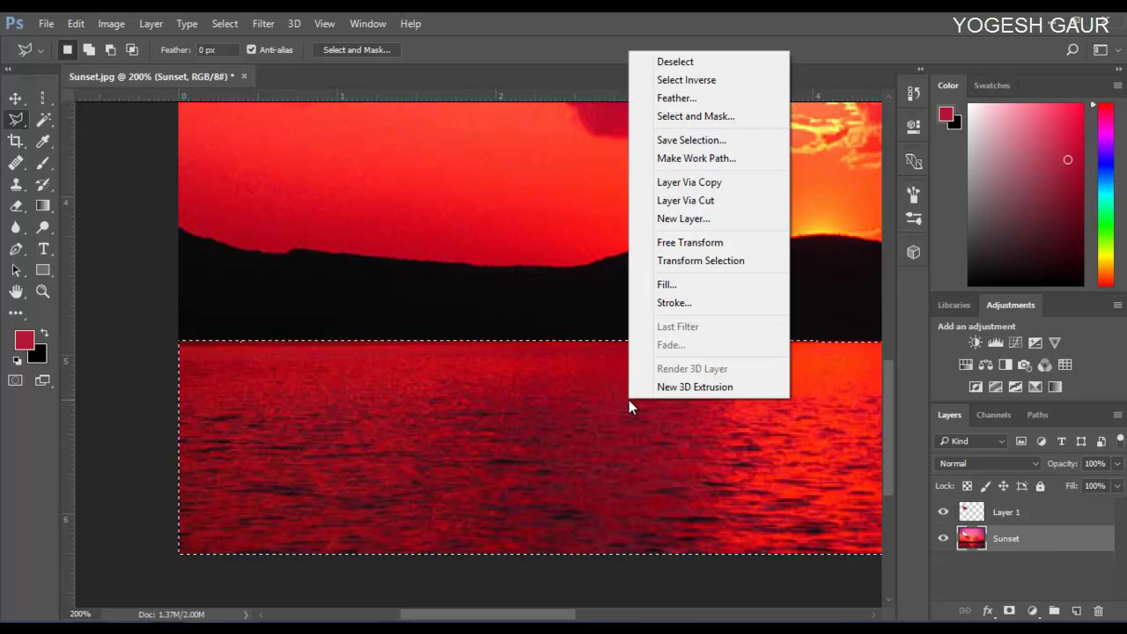
pyautogui.click(680, 198)
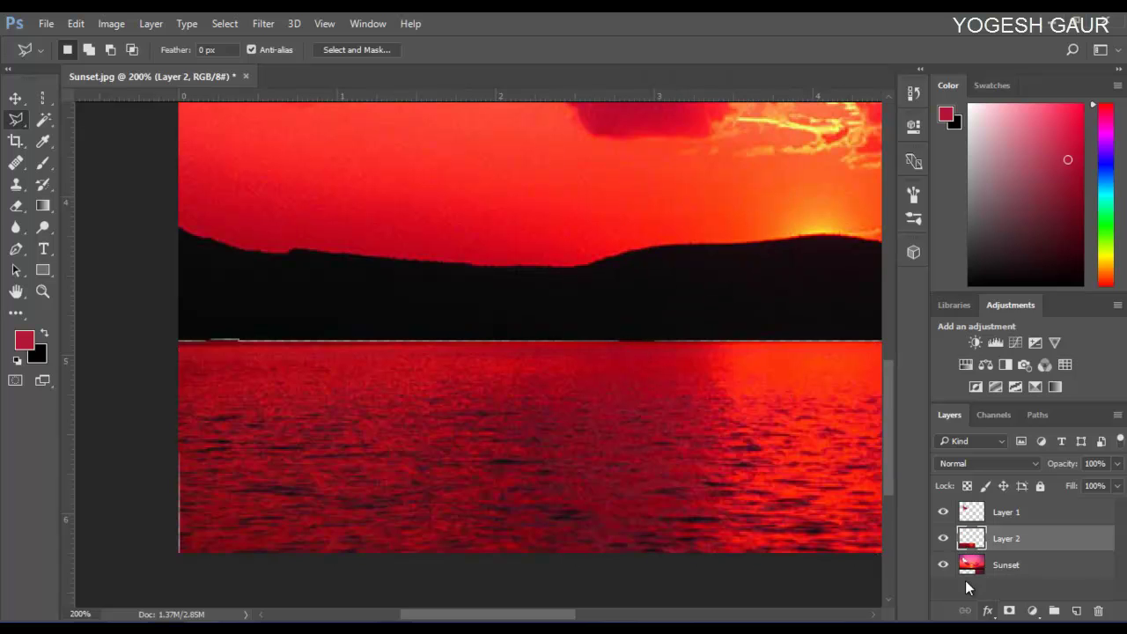
pyautogui.click(942, 540)
pyautogui.click(943, 540)
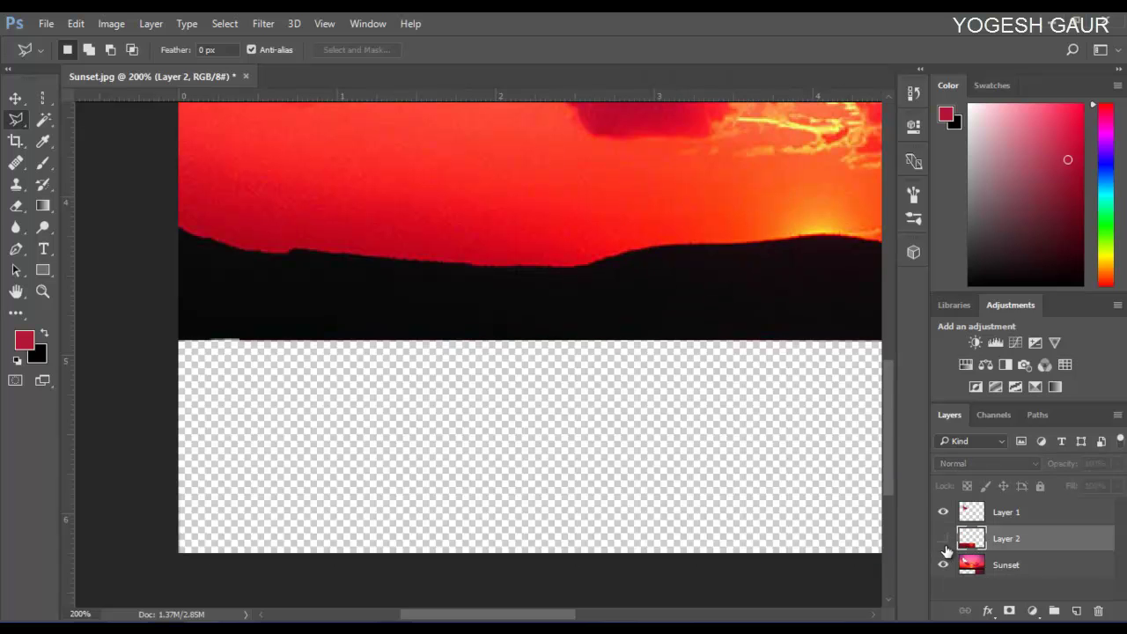
pyautogui.click(943, 538)
pyautogui.click(943, 538)
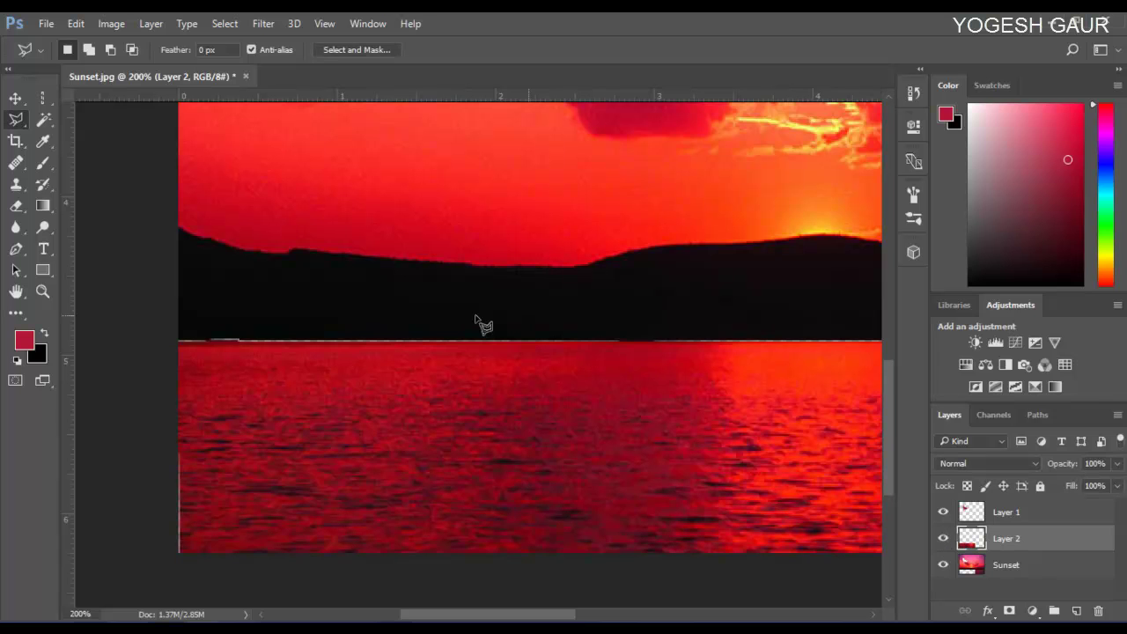
pyautogui.click(43, 291)
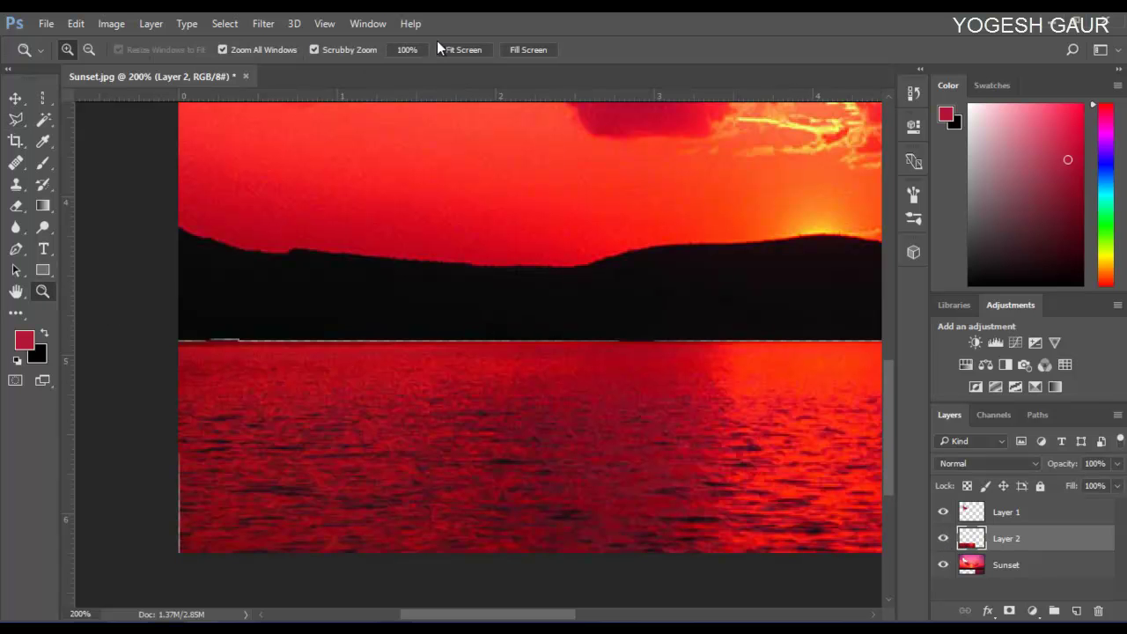
# Fit the image on screen, choose the Magnetic Lasso, and zoom to 200% on the horizon hills
pyautogui.click(476, 49)
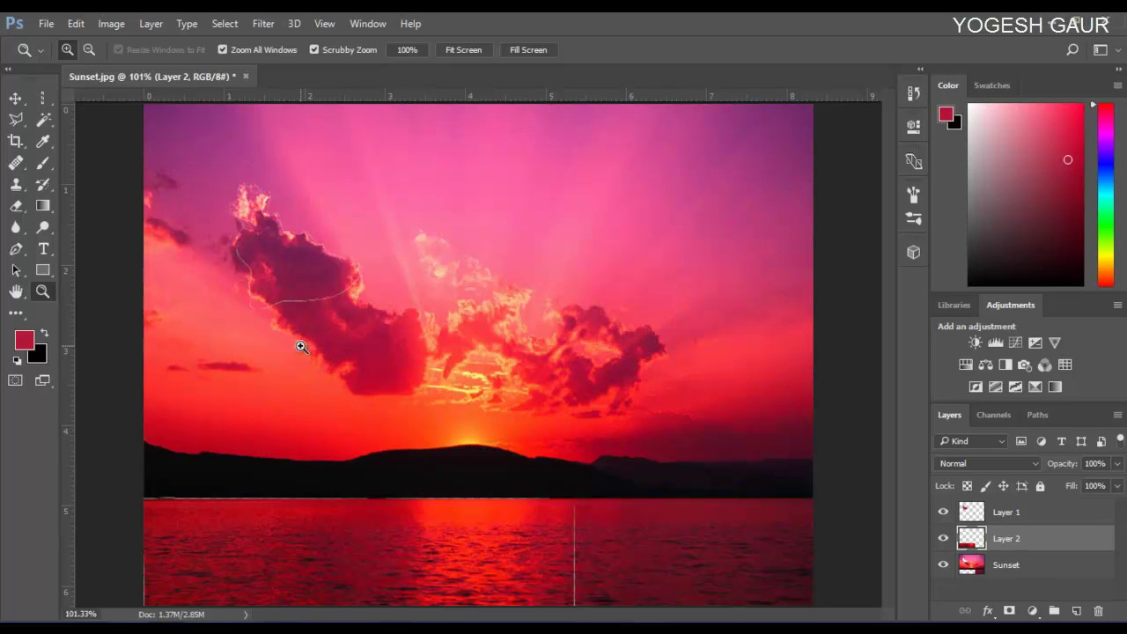
pyautogui.click(16, 119)
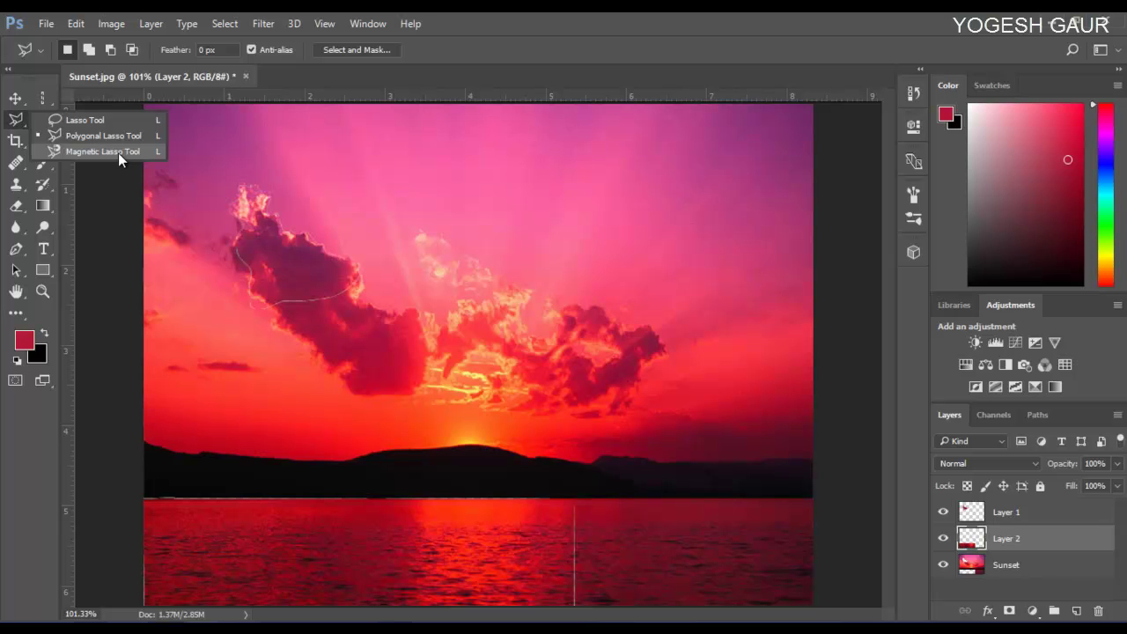
pyautogui.click(118, 152)
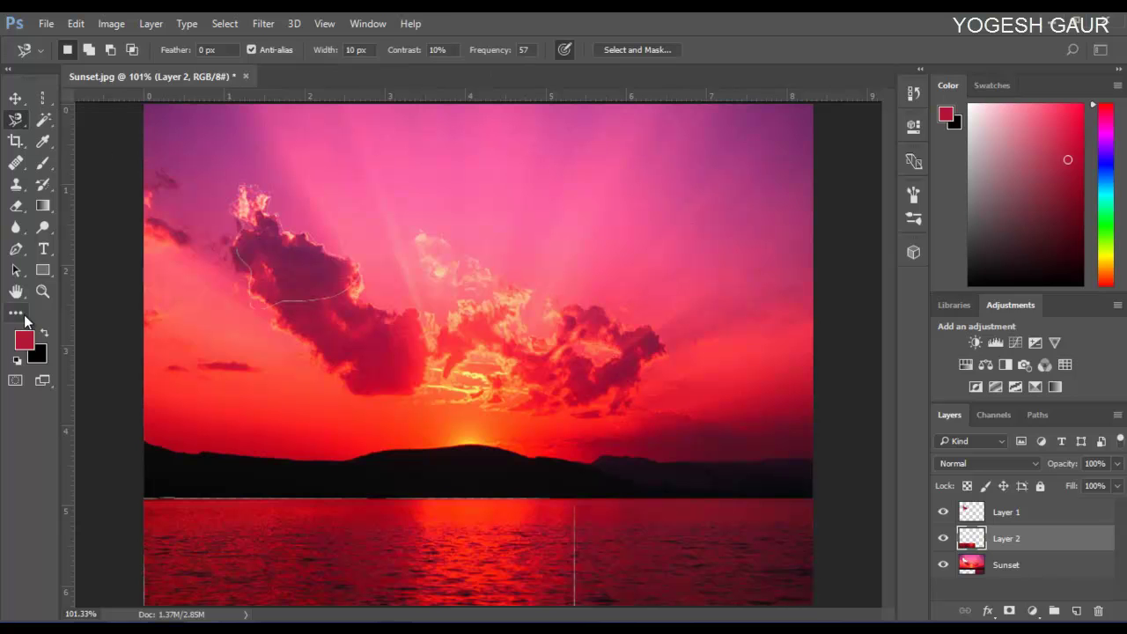
pyautogui.click(42, 293)
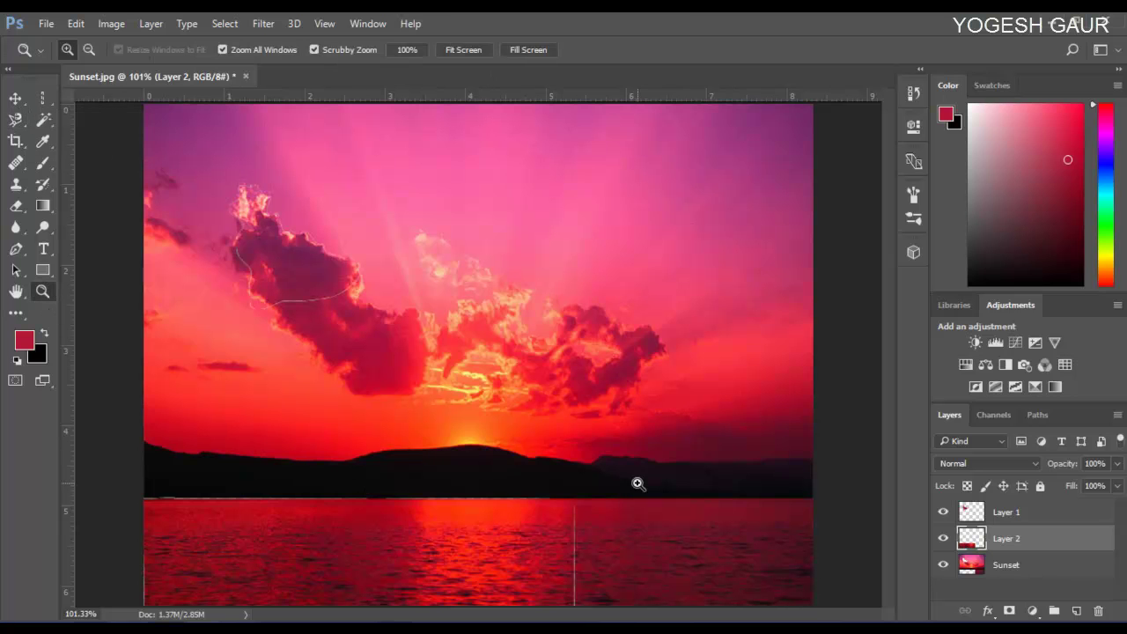
pyautogui.click(444, 470)
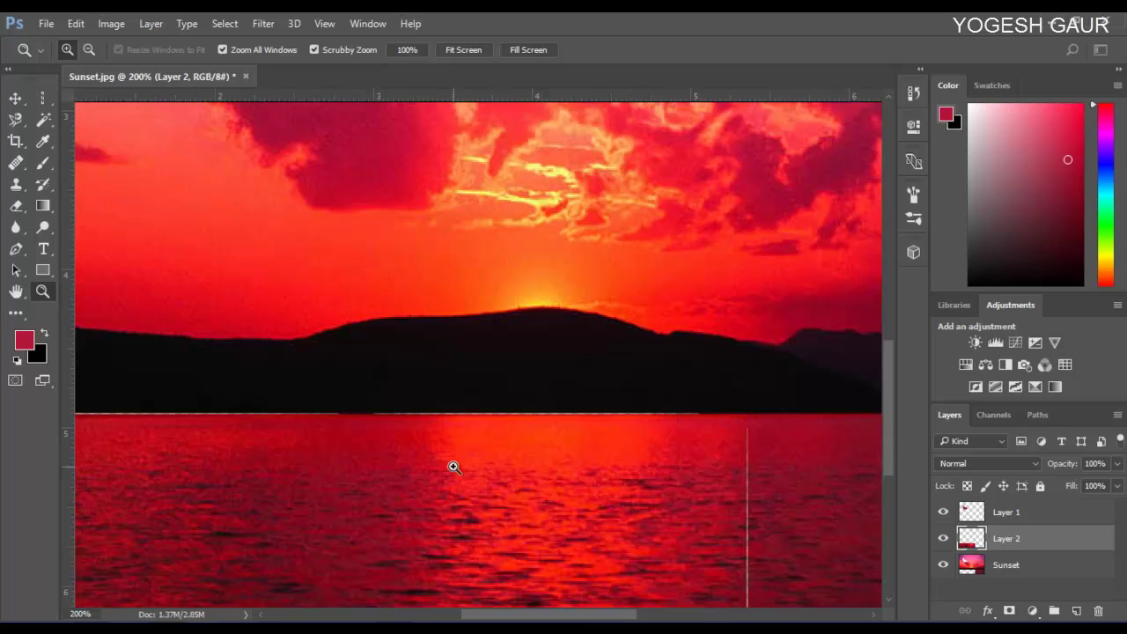
pyautogui.moveTo(496, 618)
pyautogui.mouseDown()
pyautogui.moveTo(456, 608)
pyautogui.moveTo(602, 598)
pyautogui.moveTo(343, 575)
pyautogui.moveTo(441, 584)
pyautogui.mouseUp()
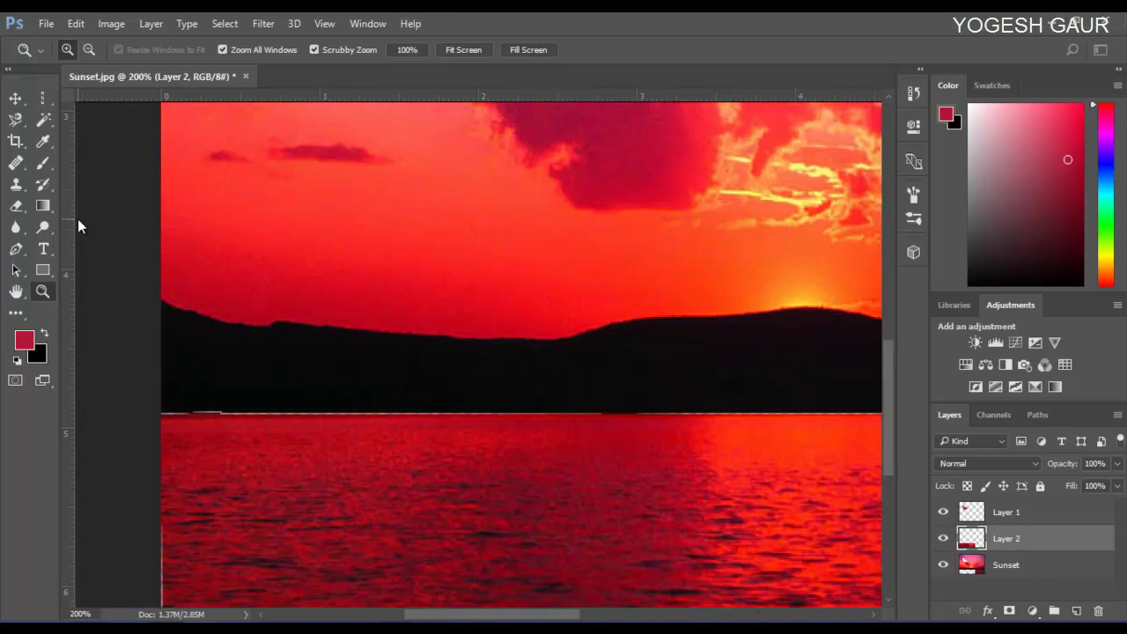
# Start a Magnetic Lasso outline at the hills' left edge and anchor it along the ridge
pyautogui.click(16, 119)
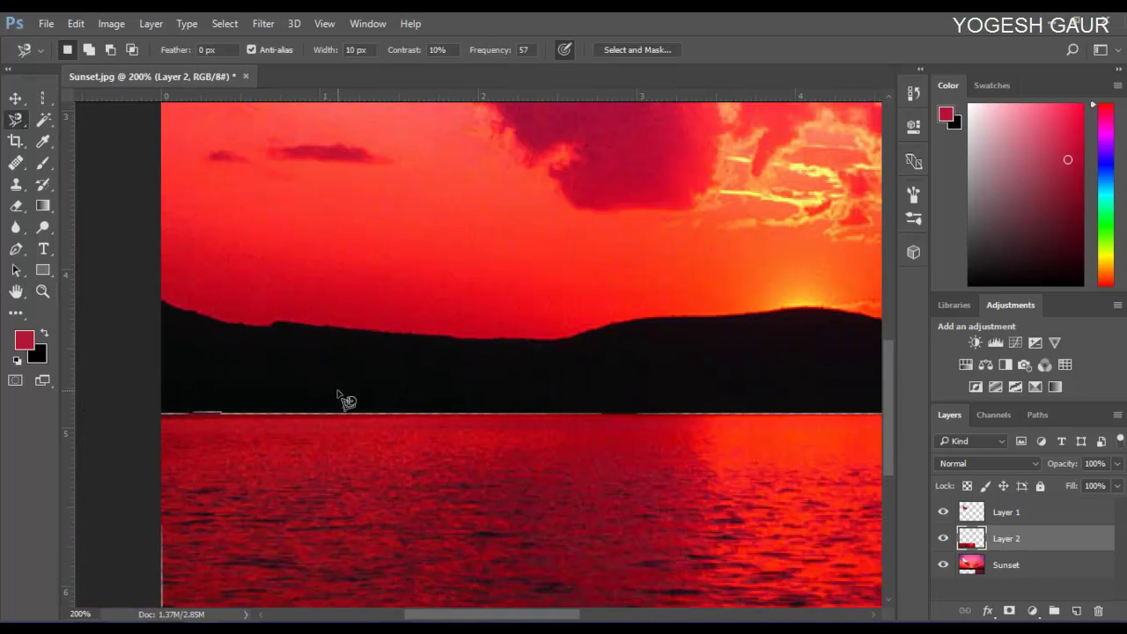
pyautogui.click(163, 301)
pyautogui.click(276, 320)
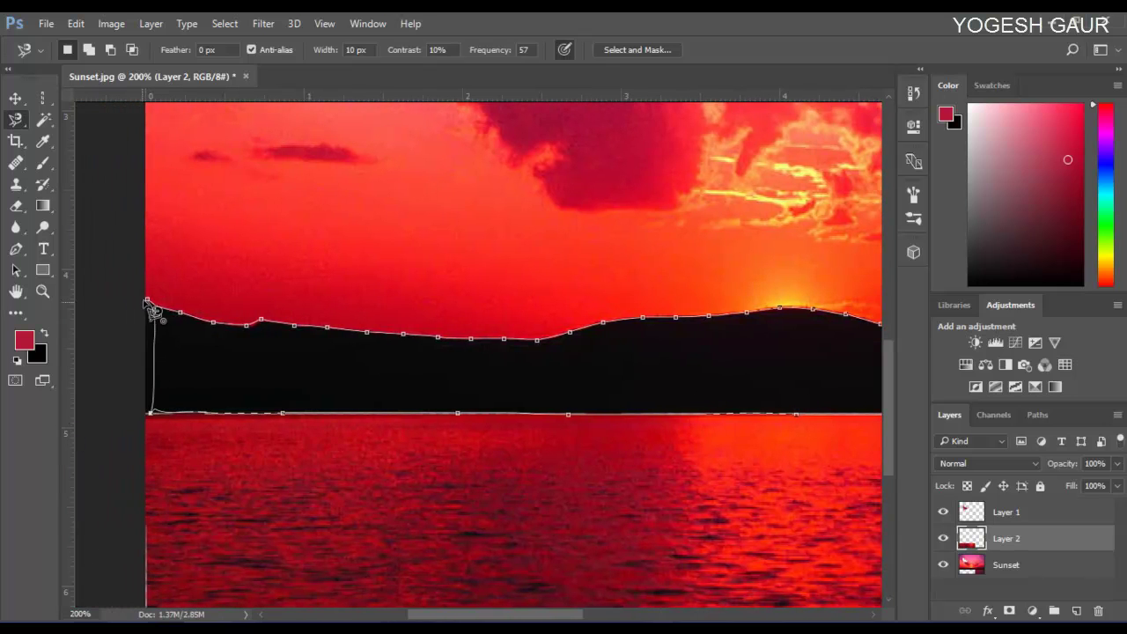
# Close the hills outline, copy it to new Layer 3 via Layer Via Copy, and check its visibility
pyautogui.click(148, 301)
pyautogui.rightClick(278, 379)
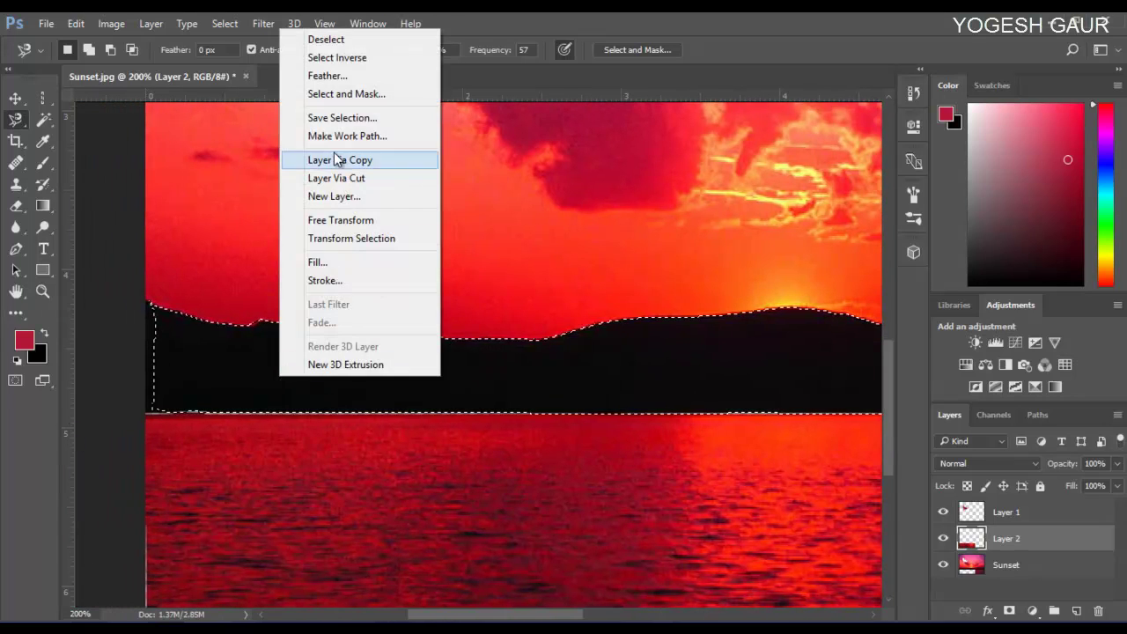
pyautogui.click(355, 179)
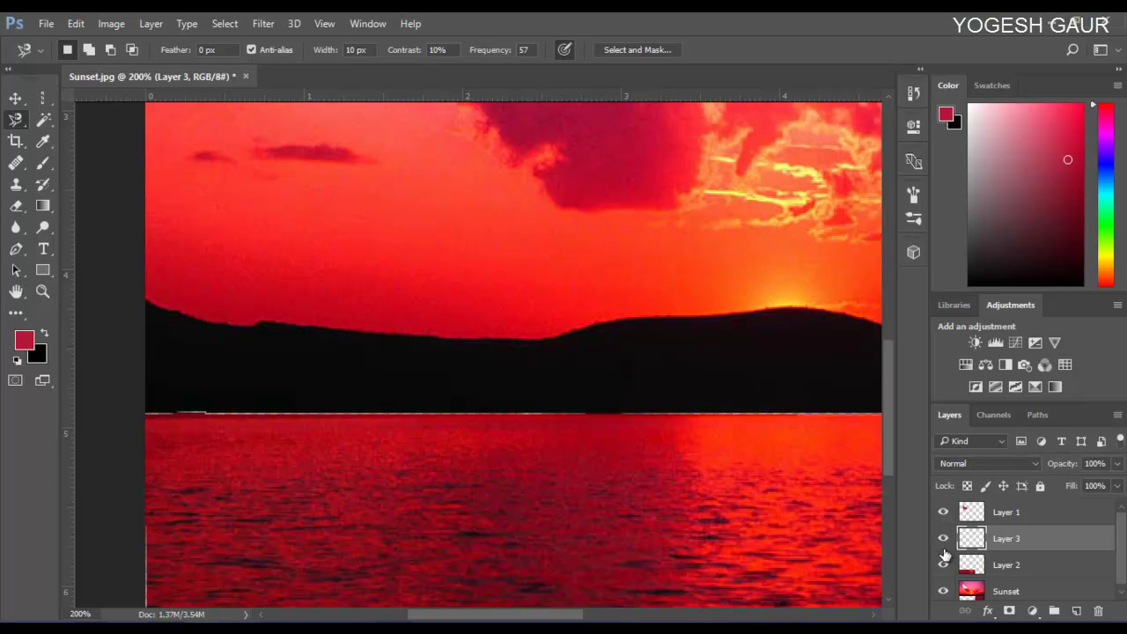
pyautogui.scroll(-1, 940, 565)
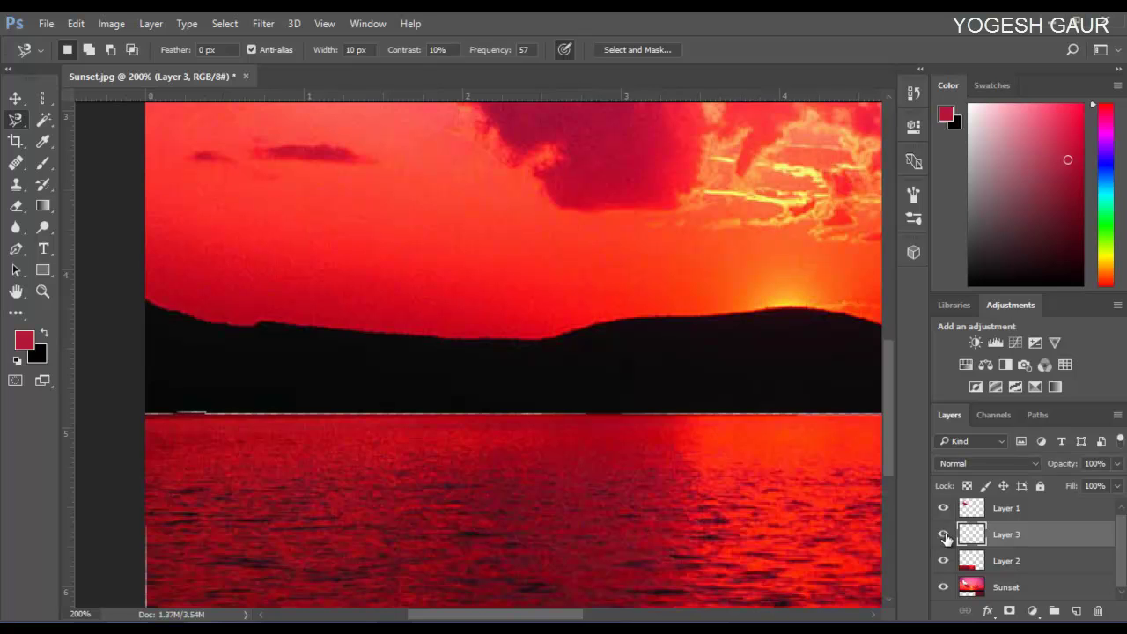
pyautogui.click(943, 534)
pyautogui.scroll(-2, 708, 400)
pyautogui.scroll(2, 715, 401)
pyautogui.scroll(3, 715, 401)
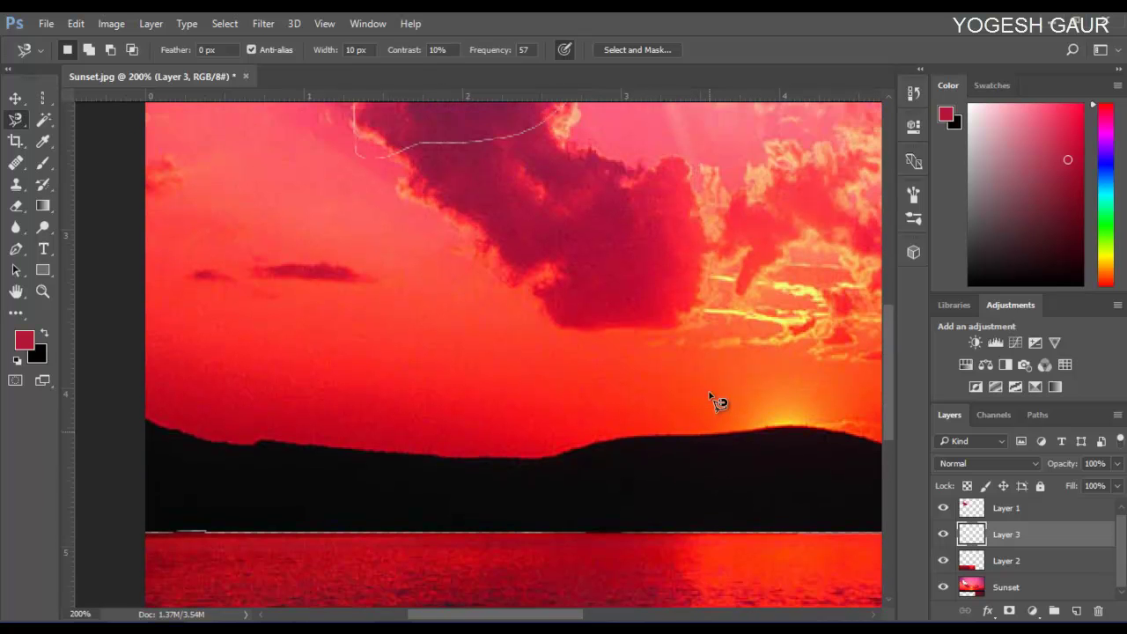
pyautogui.scroll(2, 714, 402)
pyautogui.scroll(3, 715, 401)
pyautogui.scroll(5, 715, 401)
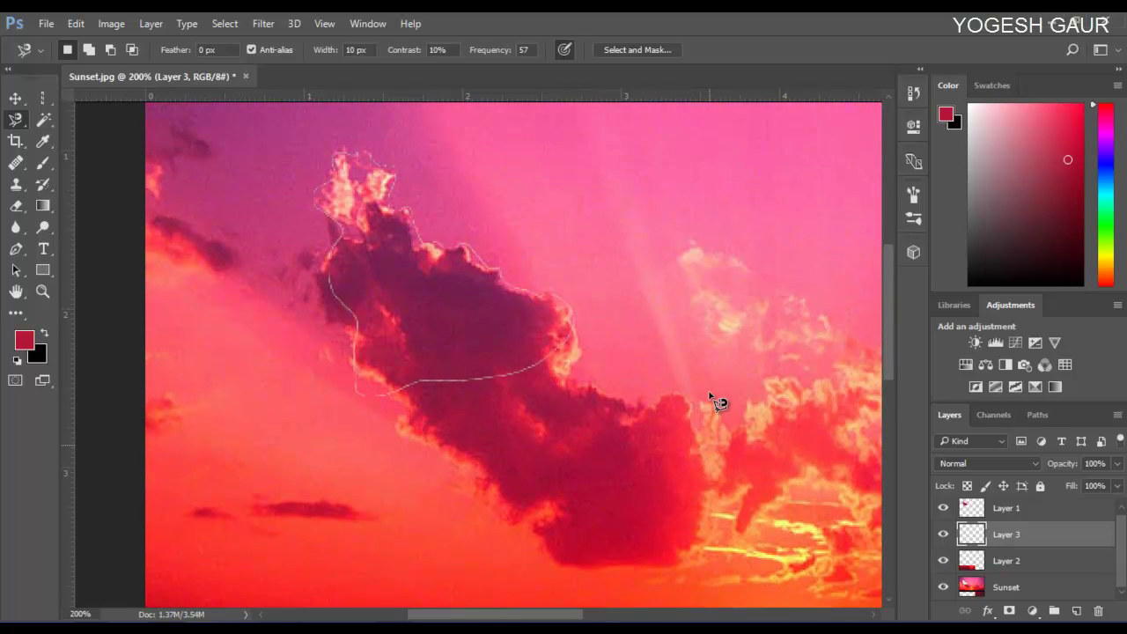
pyautogui.scroll(4, 715, 401)
pyautogui.scroll(5, 715, 401)
pyautogui.scroll(-7, 714, 401)
pyautogui.scroll(-3, 715, 402)
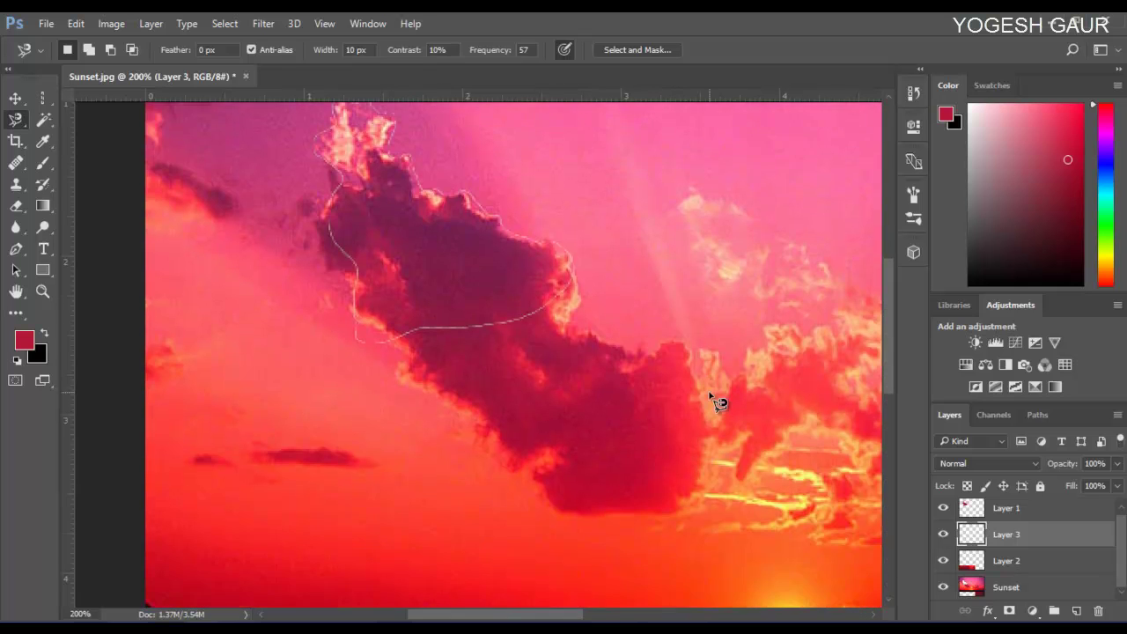
pyautogui.scroll(-5, 715, 402)
pyautogui.scroll(-5, 715, 402)
pyautogui.scroll(-1, 715, 401)
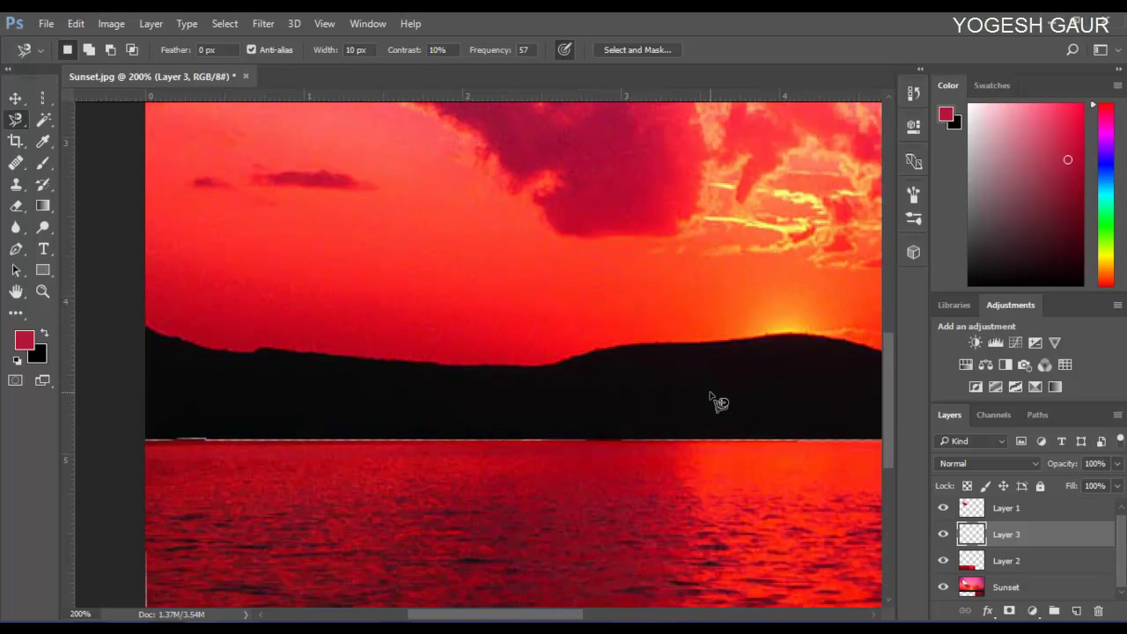
pyautogui.scroll(-5, 715, 401)
pyautogui.moveTo(573, 615)
pyautogui.mouseDown()
pyautogui.moveTo(588, 616)
pyautogui.moveTo(472, 561)
pyautogui.mouseUp()
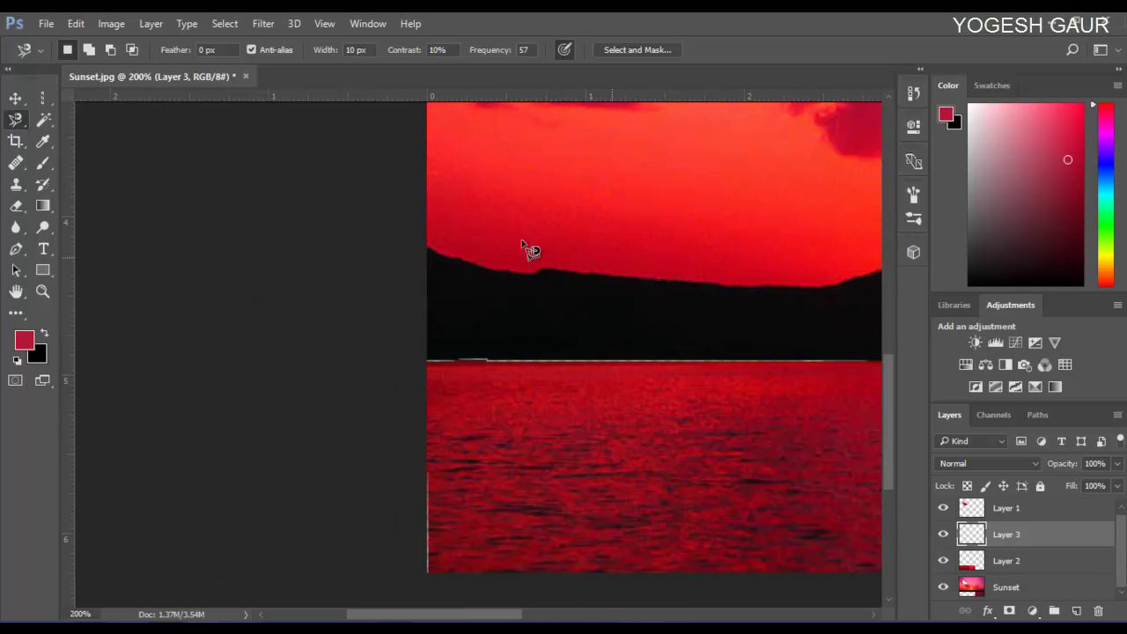
pyautogui.scroll(3, 772, 410)
pyautogui.scroll(3, 608, 372)
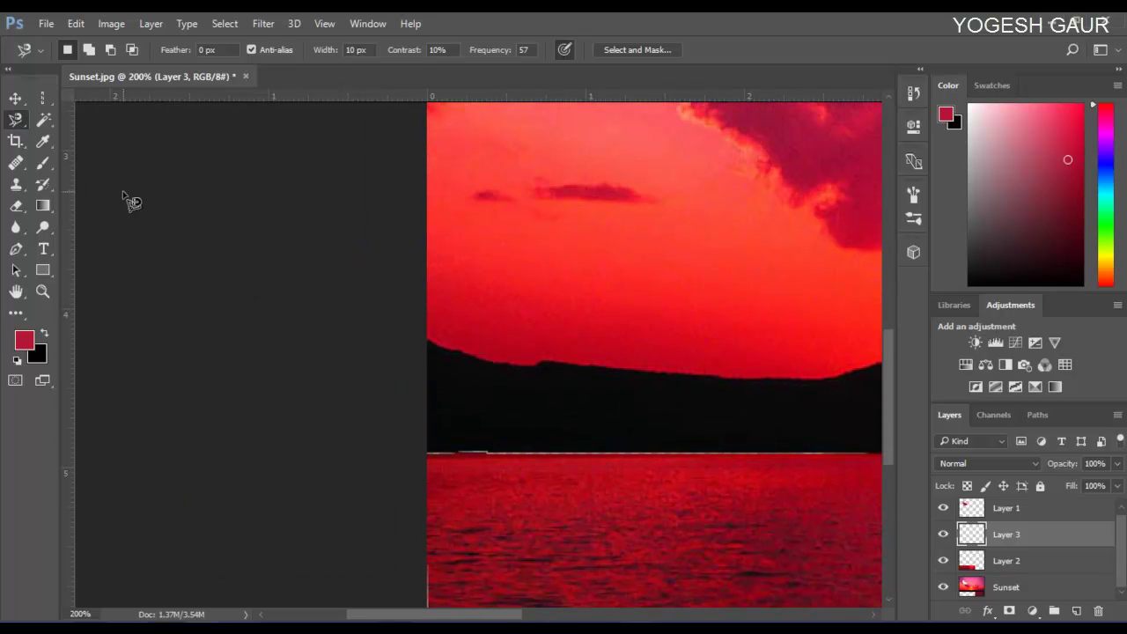
# Switch to the Pen tool set to draw paths
pyautogui.click(16, 249)
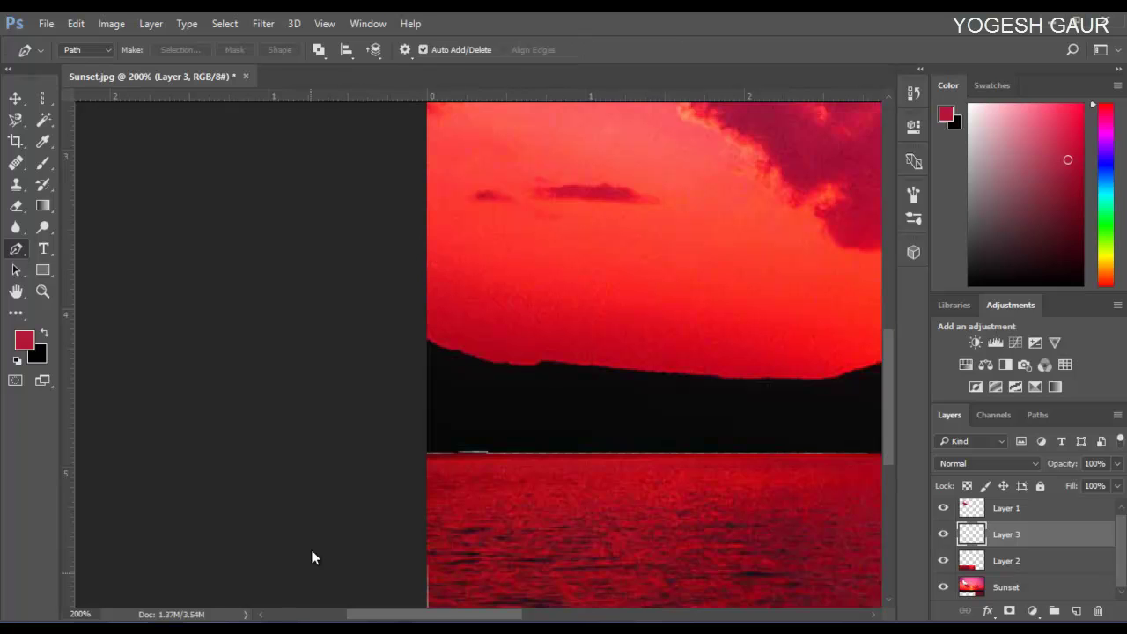